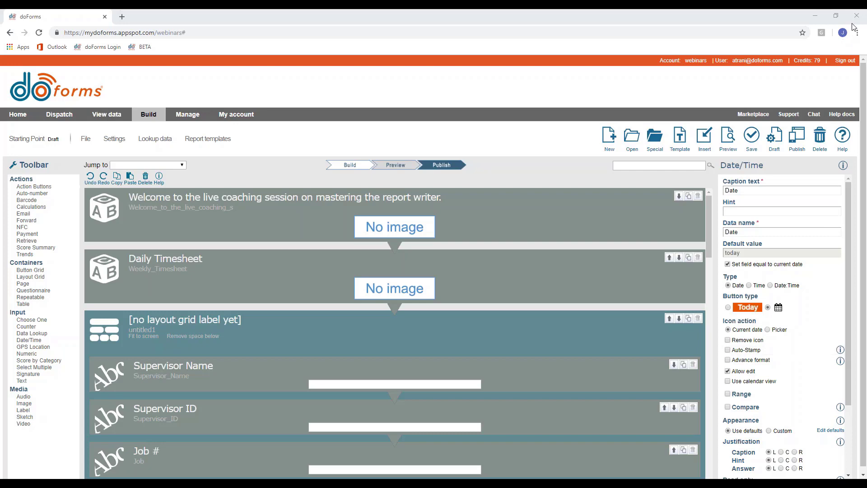
left_click(739, 138)
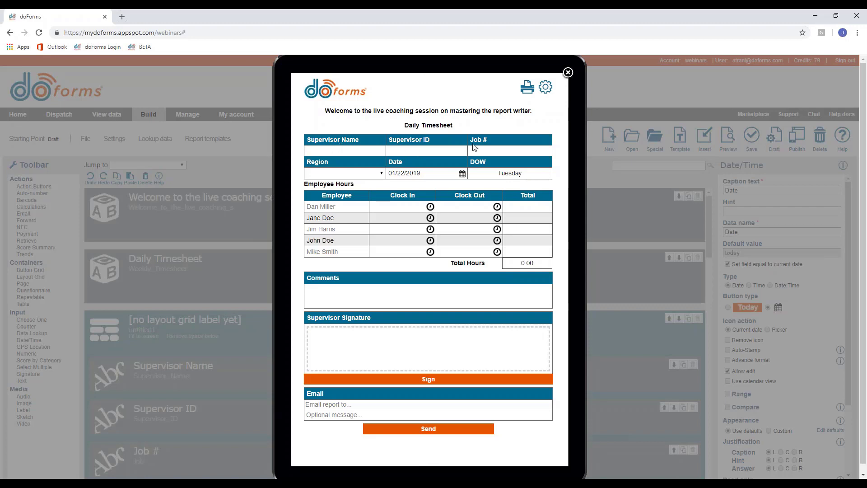
left_click(332, 173)
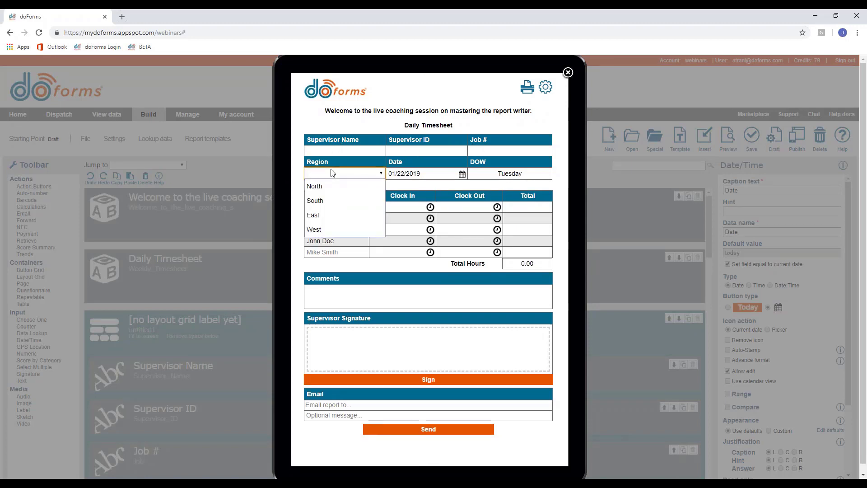
left_click(344, 173)
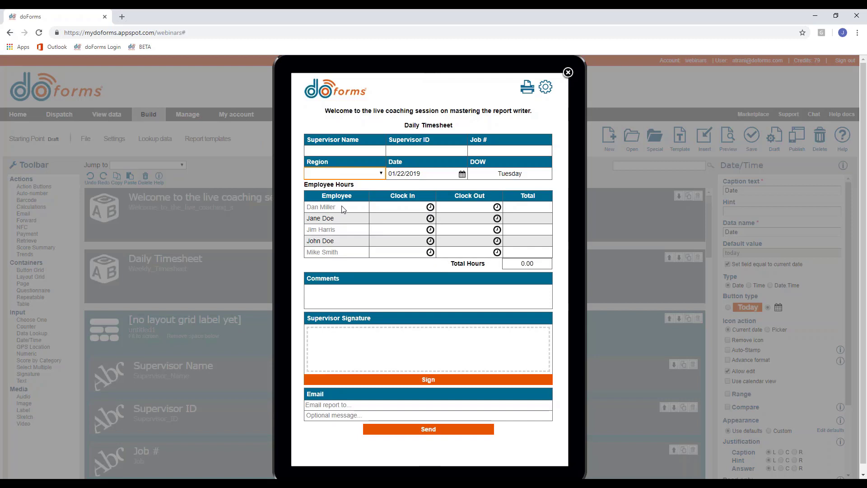
left_click(430, 207)
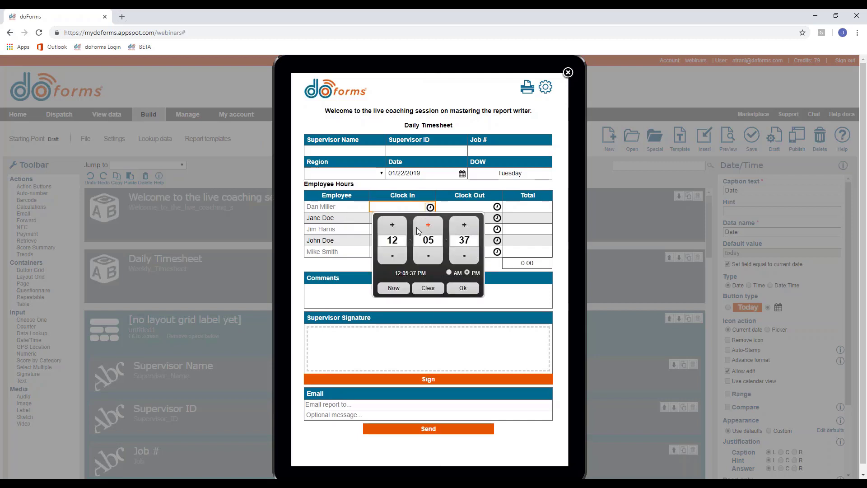
left_click(453, 287)
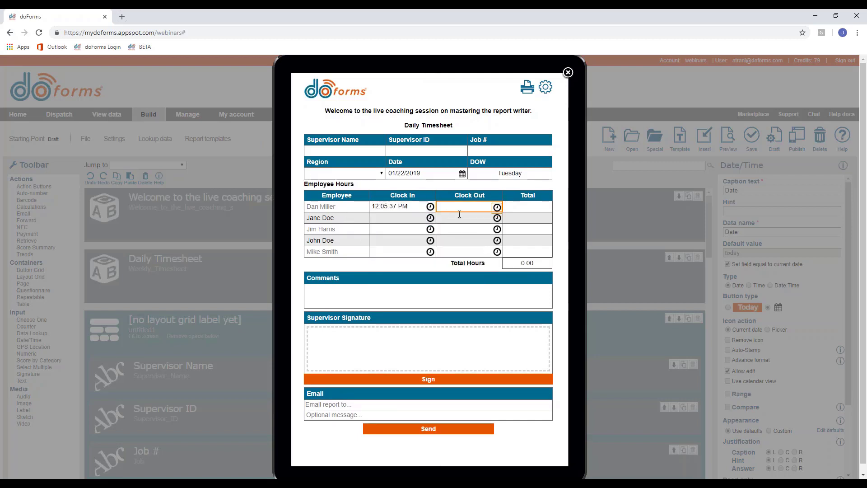
left_click(459, 214)
left_click(457, 221)
left_click(457, 221)
left_click(457, 221)
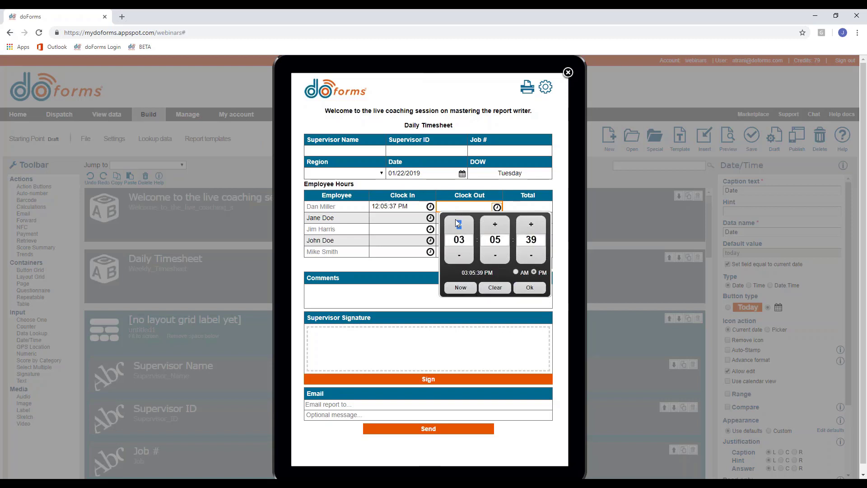
left_click(526, 287)
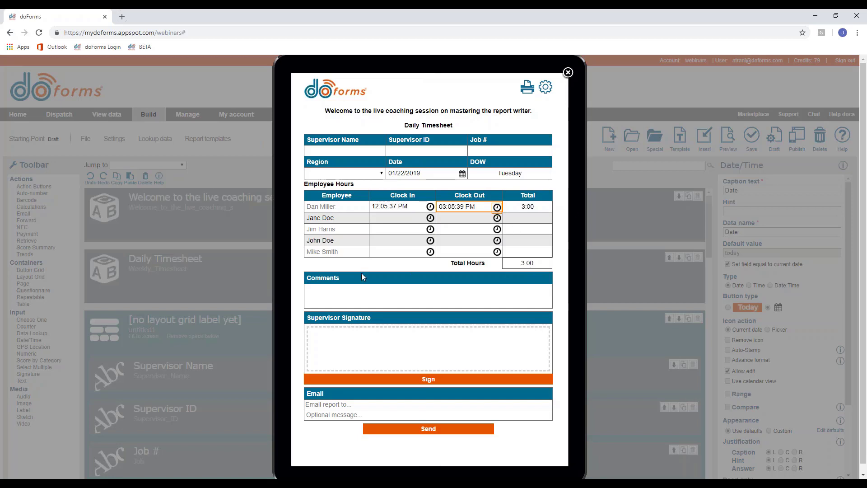
left_click(368, 300)
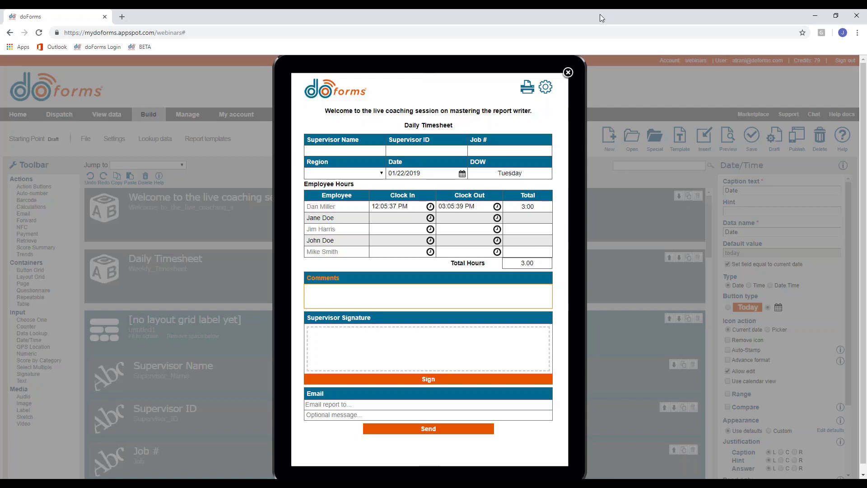
left_click(568, 74)
mouse_move(149, 115)
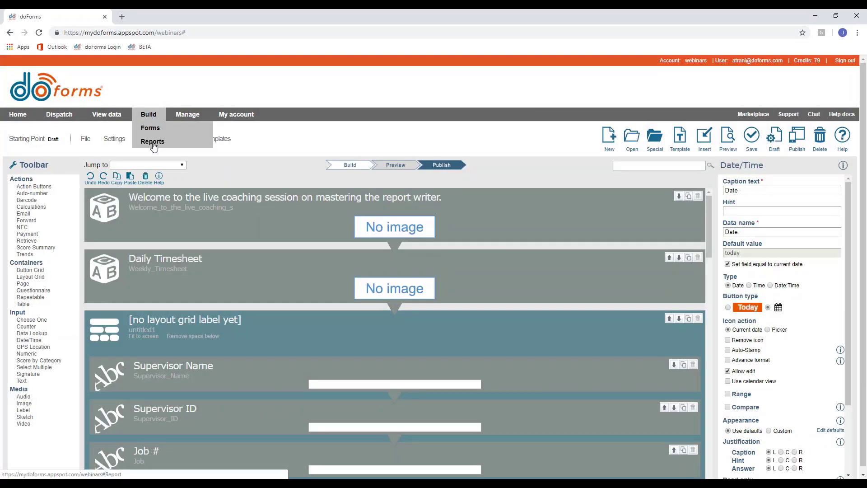
Start a new Untitled Report in the report builder, then switch to the mail window.
left_click(153, 144)
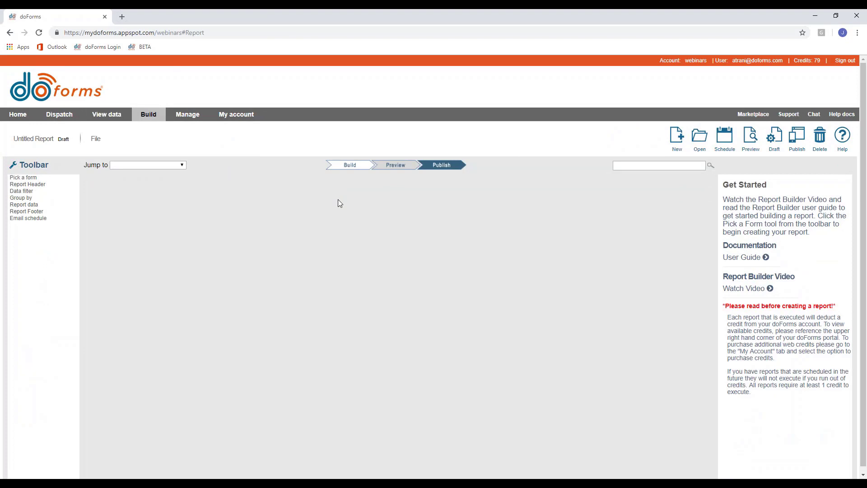
left_click(28, 185)
mouse_move(286, 474)
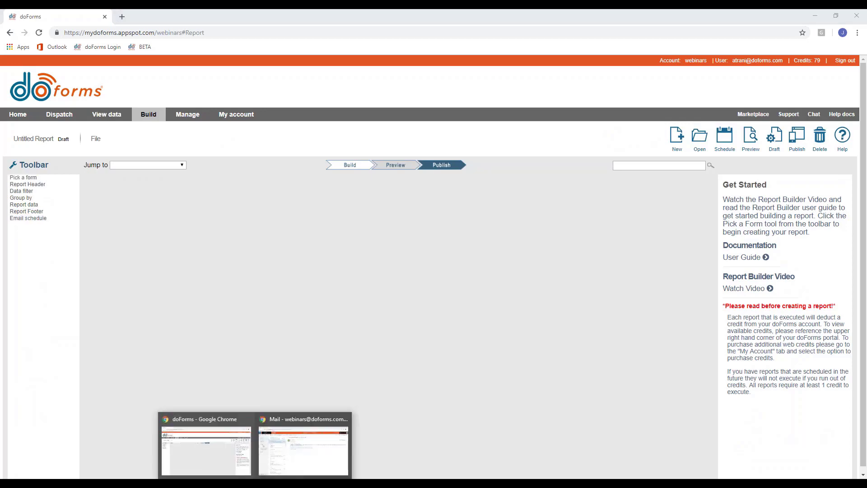
left_click(280, 448)
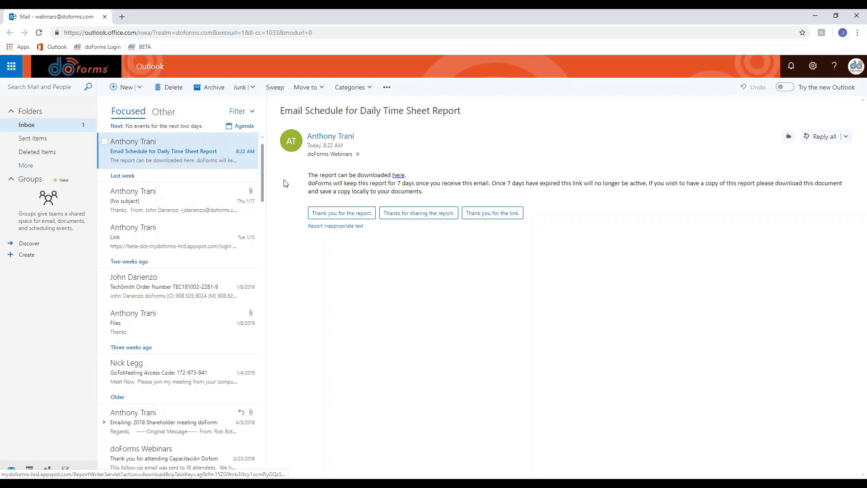
Download the Daily Time Sheet report PDF from the email's link and open it.
left_click(399, 176)
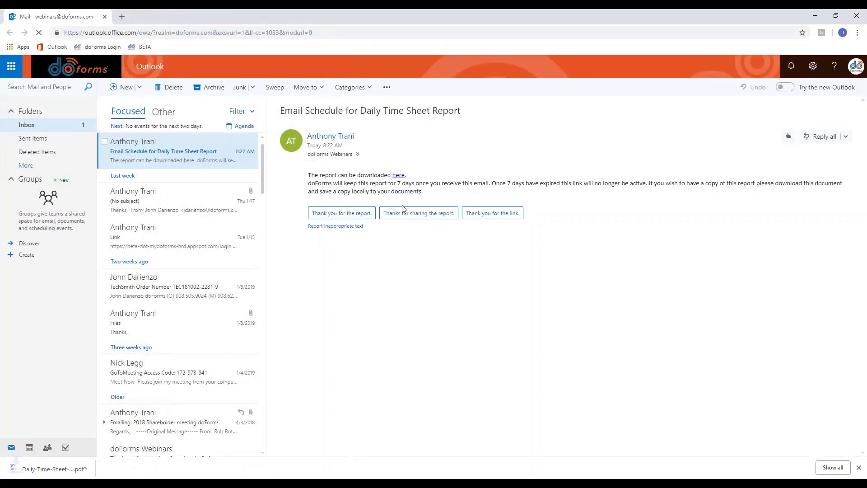
left_click(39, 469)
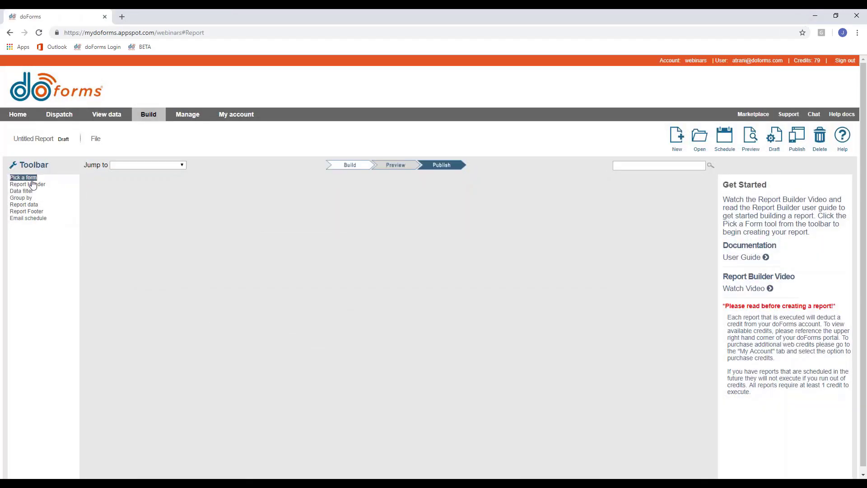
Drag a Pick a form block from the Toolbar onto the empty report canvas.
left_click_drag(26, 180, 145, 218)
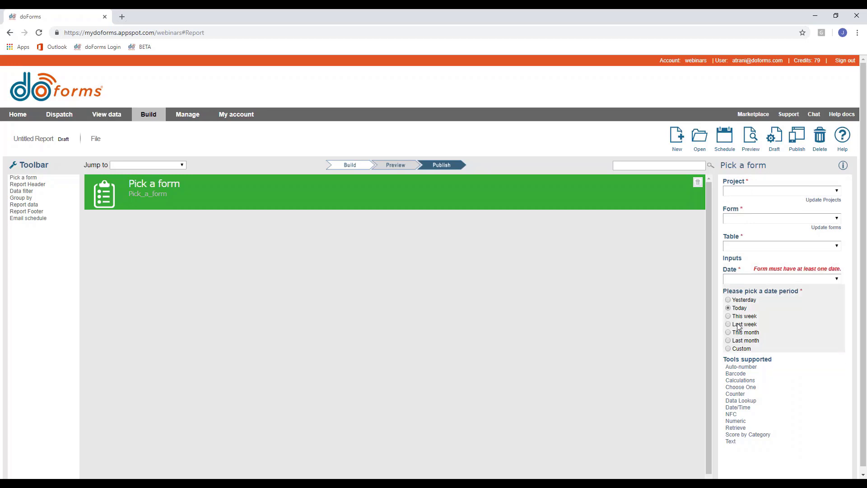
Set the block to Main Project and the Daily Time Sheet form, then view the submitted records.
left_click(743, 194)
left_click(743, 217)
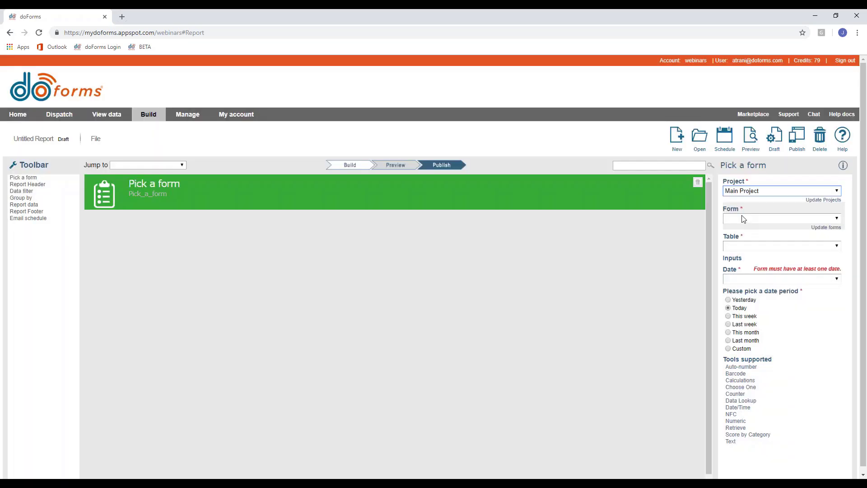
left_click(743, 219)
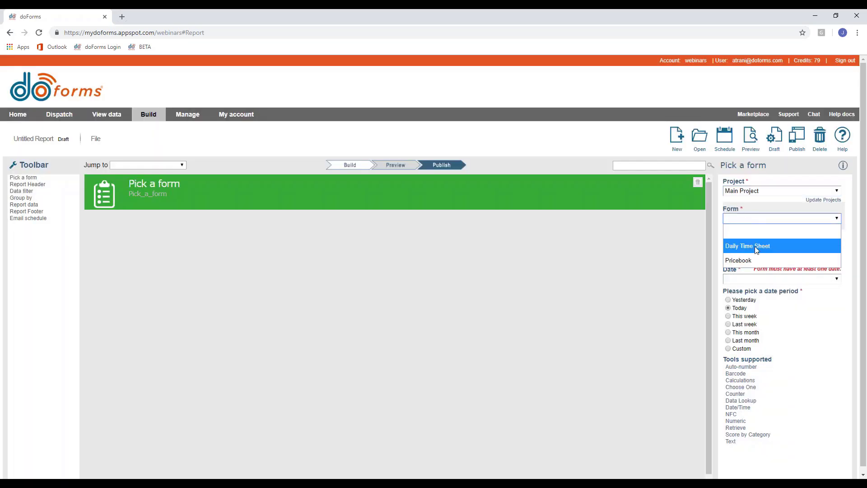
left_click(756, 246)
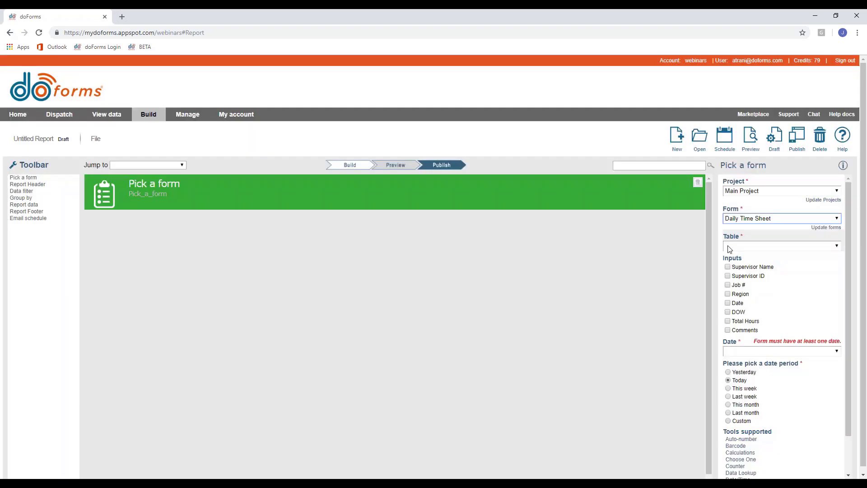
left_click(729, 249)
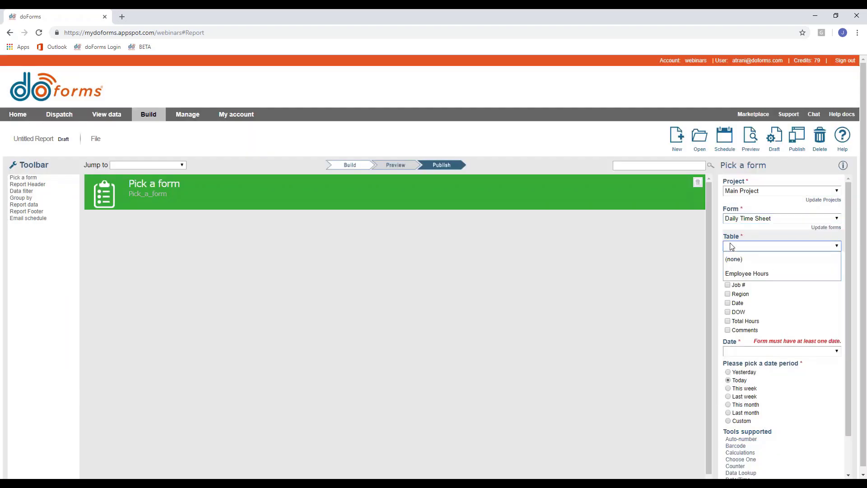
left_click(730, 247)
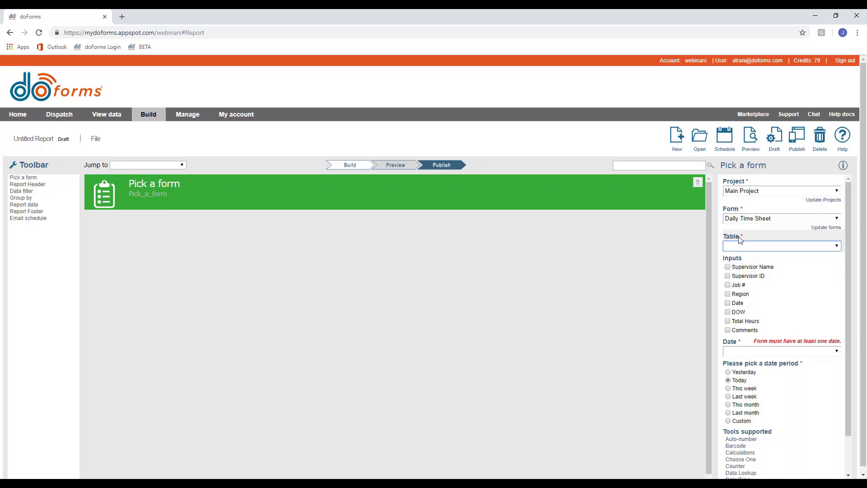
left_click(106, 115)
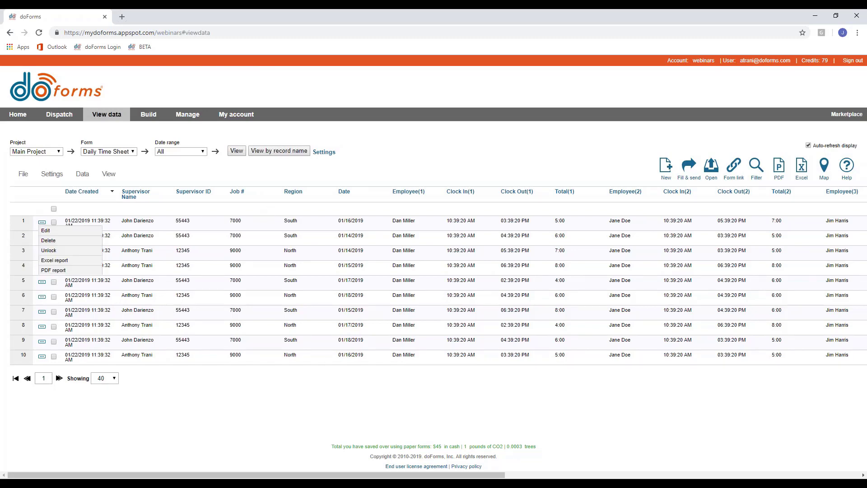
left_click(45, 230)
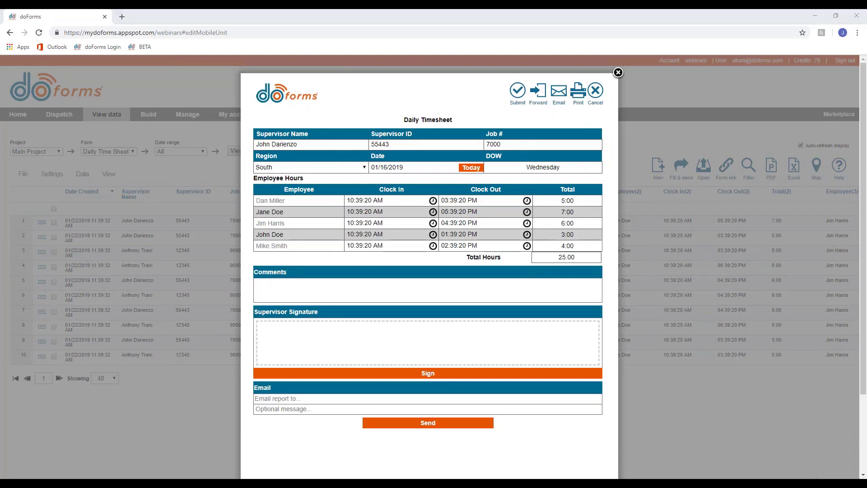
left_click(634, 373)
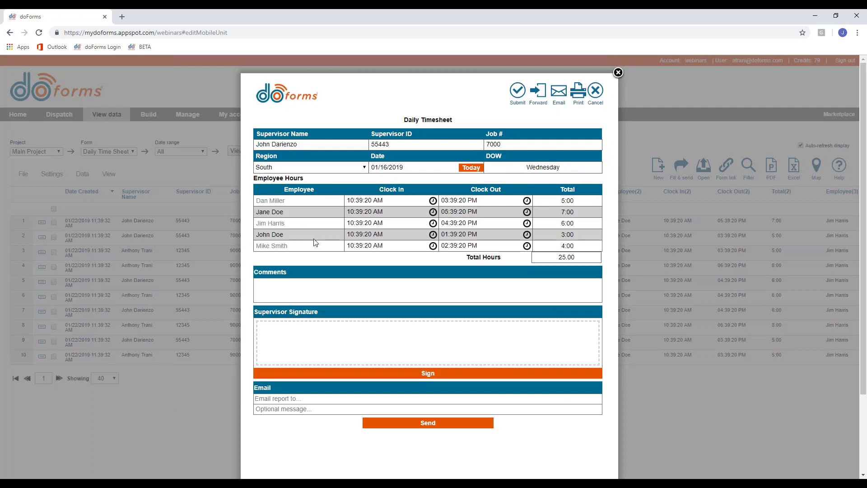
left_click(617, 73)
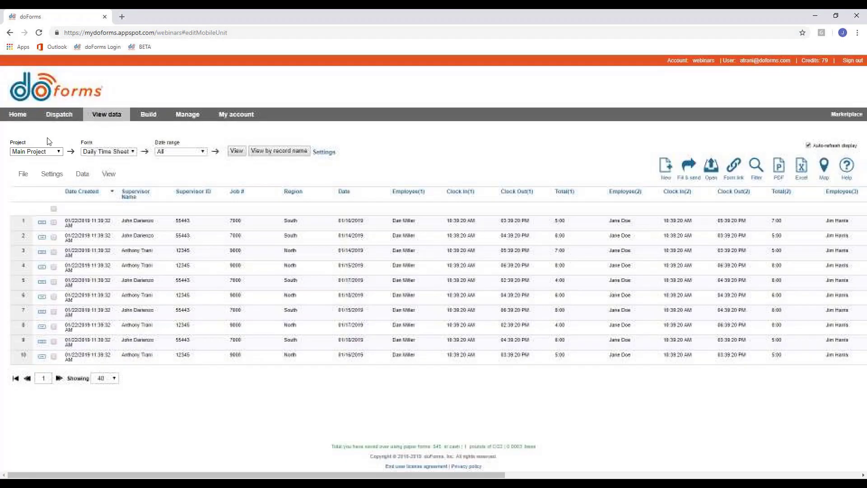
Use the Employee Hours table and tick Supervisor Name, Supervisor ID, Job #, Region and Date.
mouse_move(148, 116)
left_click(153, 141)
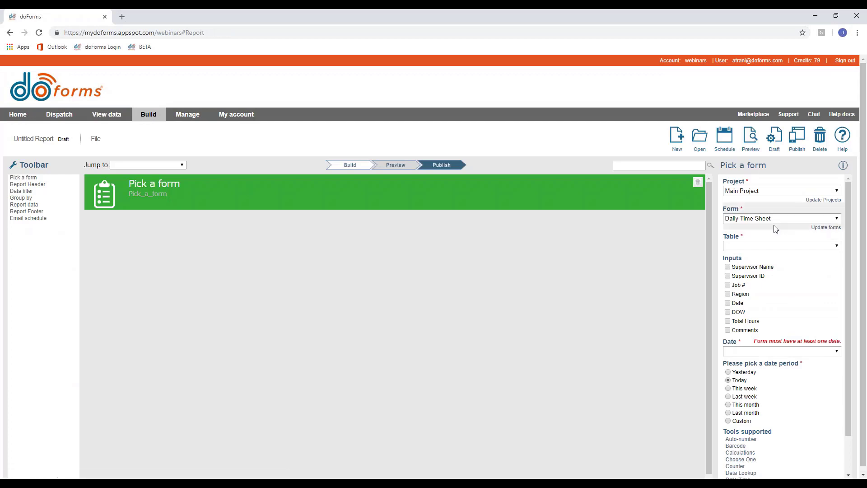
left_click(754, 246)
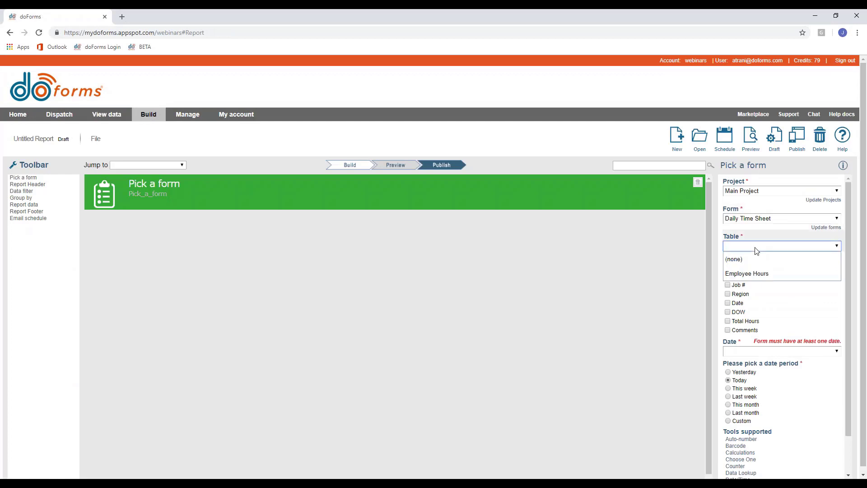
left_click(743, 273)
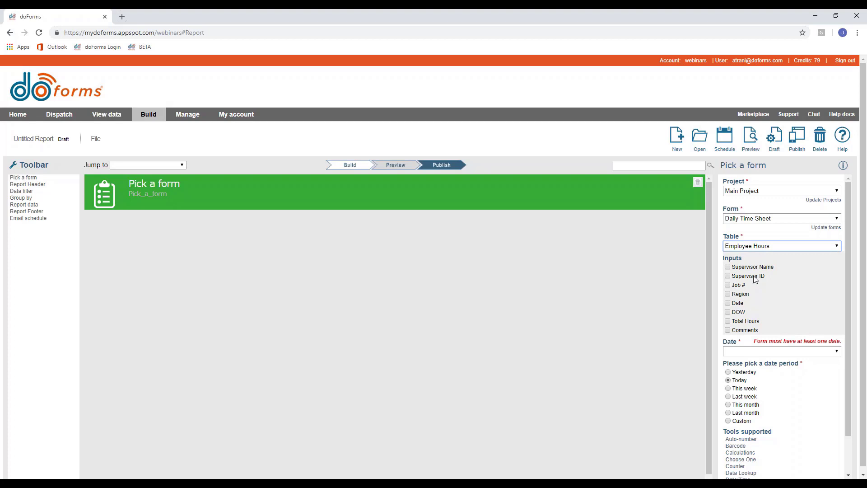
left_click(727, 267)
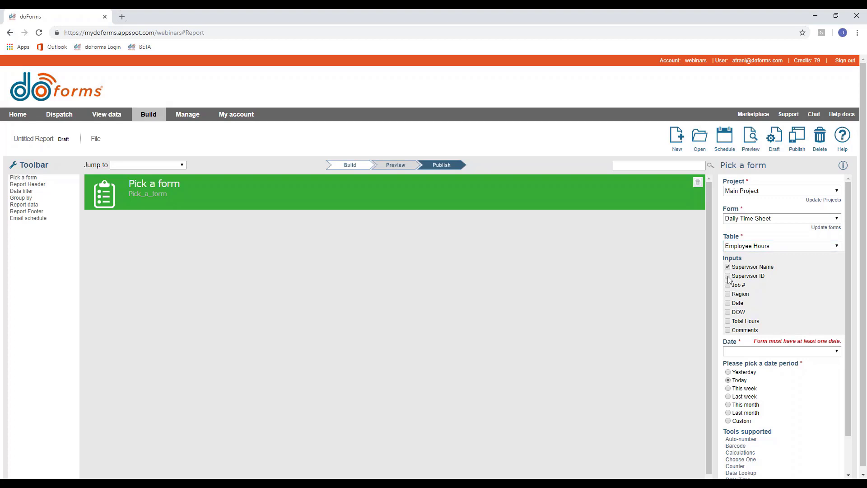
left_click(727, 276)
left_click(727, 285)
left_click(727, 294)
left_click(727, 303)
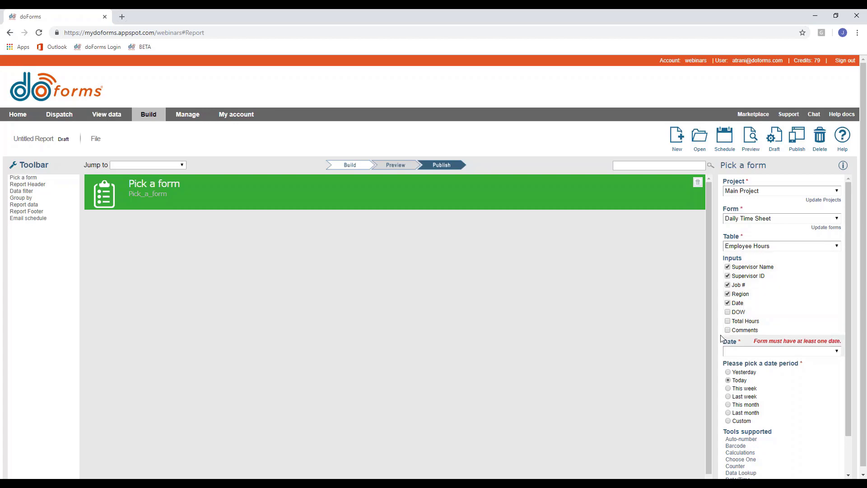
scroll(802, 302, "down", 2)
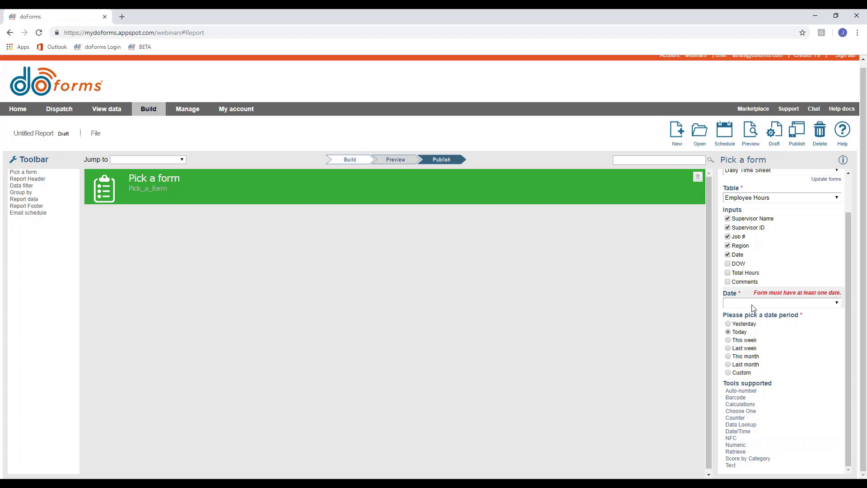
Filter the report on the form's Date field for last week, then open View data.
left_click(753, 307)
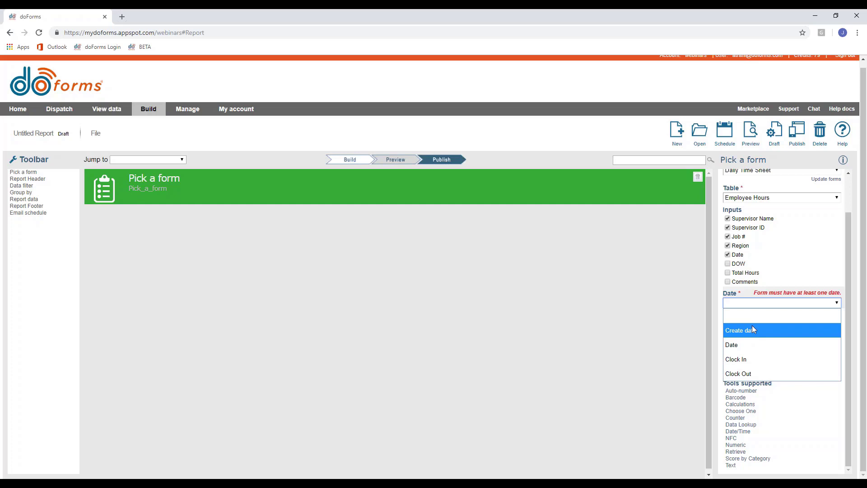
left_click(752, 329)
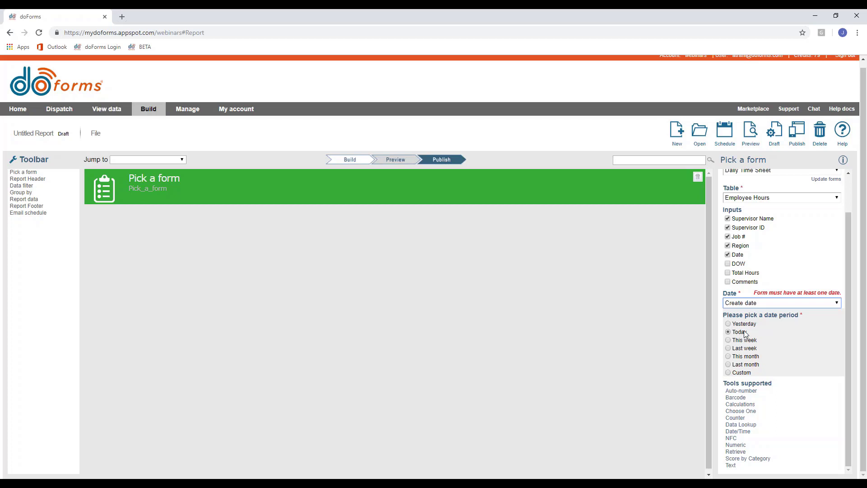
left_click(729, 349)
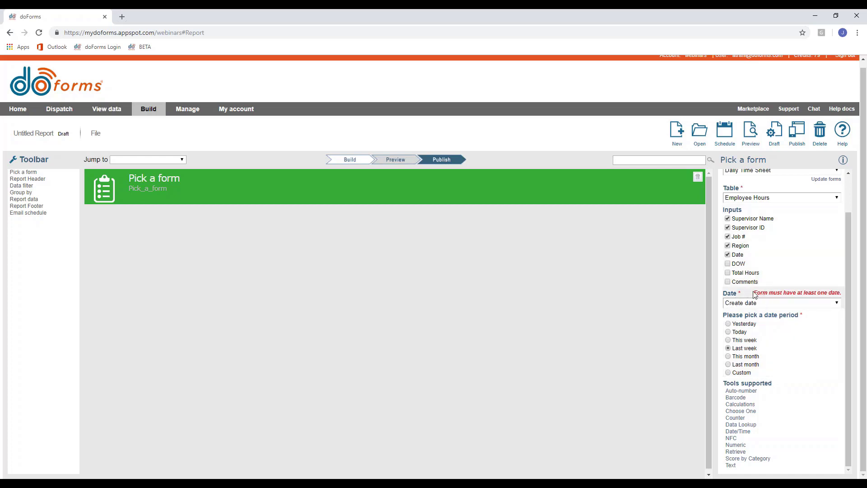
left_click(753, 305)
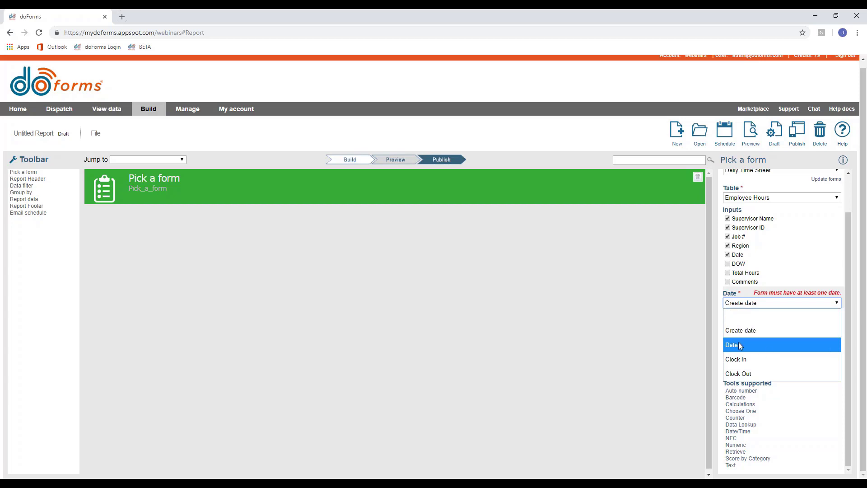
left_click(740, 346)
left_click(111, 110)
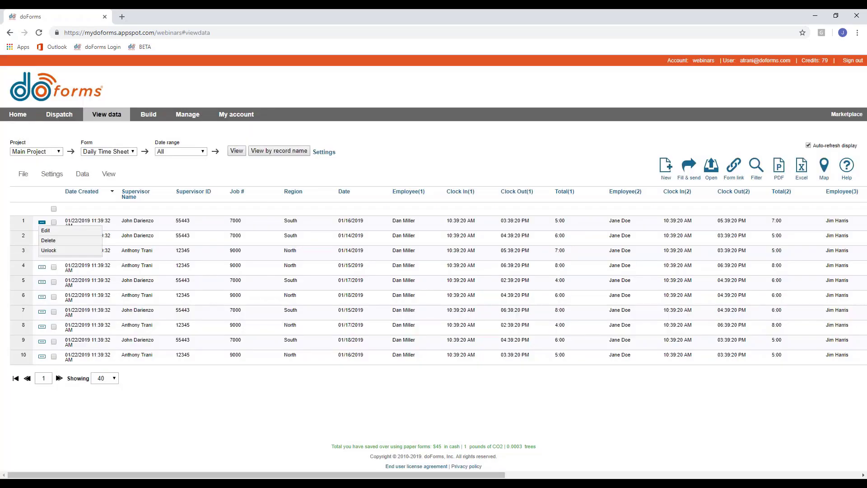
Open the first submitted timesheet record, close it, and return to the report builder.
left_click(46, 230)
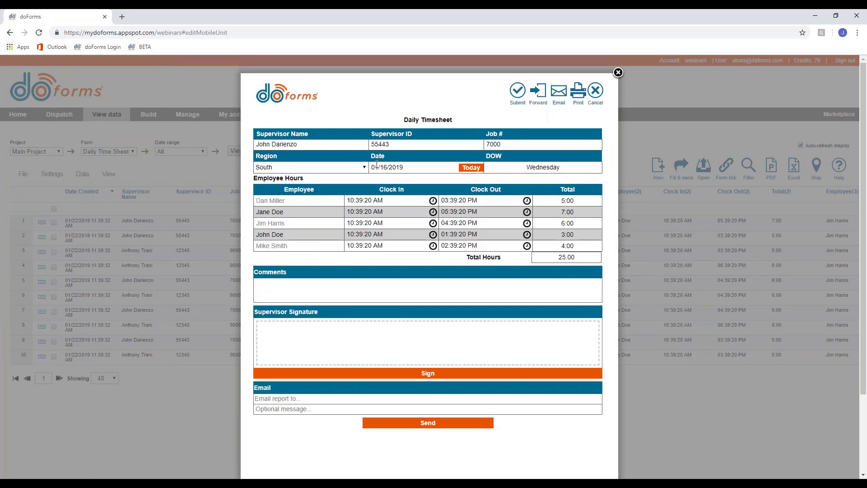
left_click(618, 72)
mouse_move(154, 122)
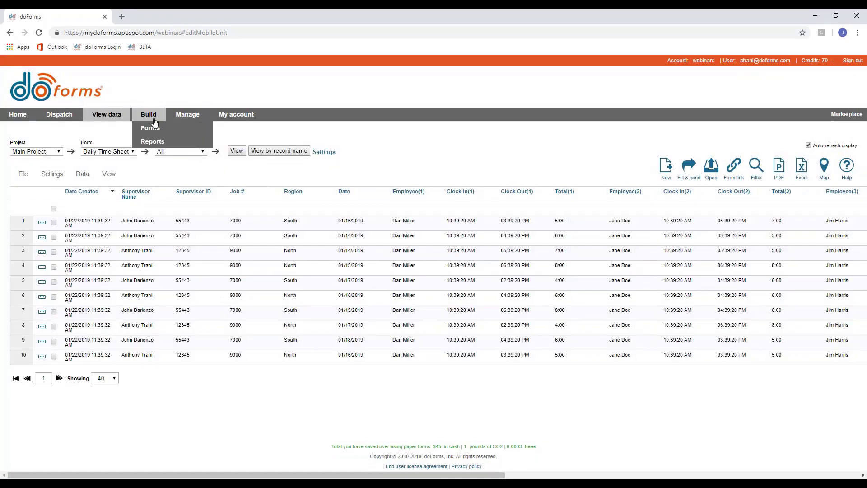
left_click(152, 141)
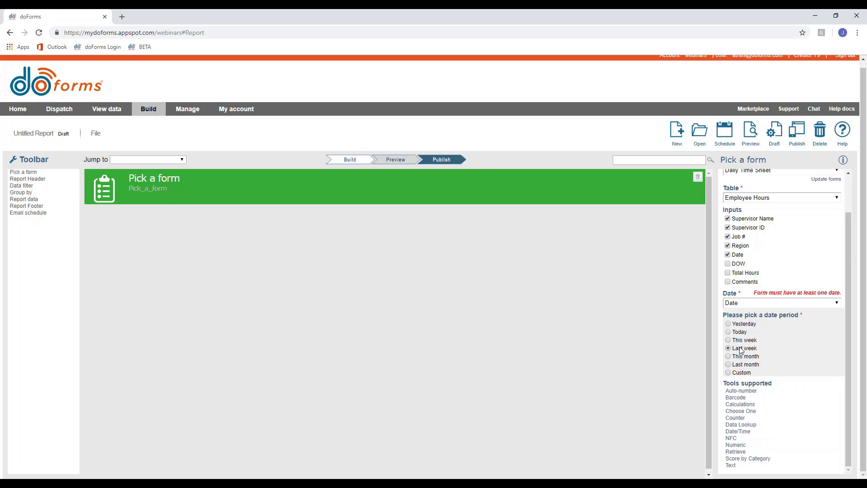
Switch the date period to Custom, from 01/14/2019 to 01/18/2019.
left_click(728, 373)
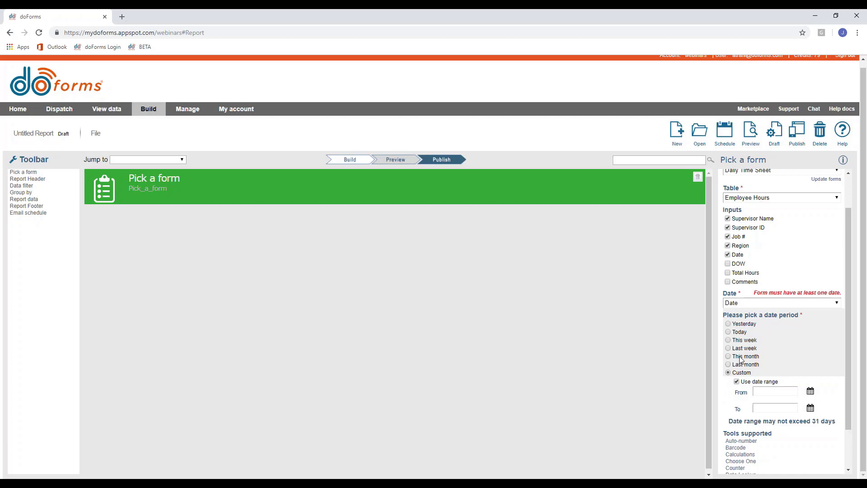
left_click(766, 389)
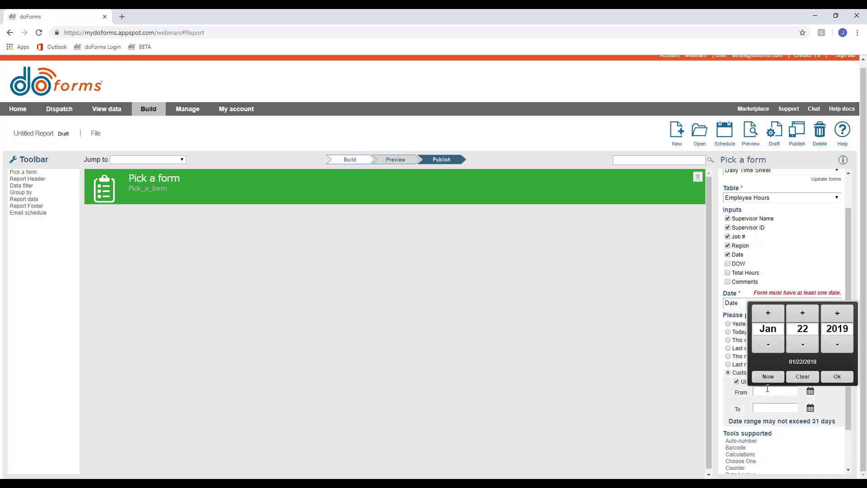
left_click(802, 344)
left_click(802, 344)
left_click(802, 344)
left_click(802, 344)
left_click(803, 344)
left_click(802, 344)
left_click(802, 344)
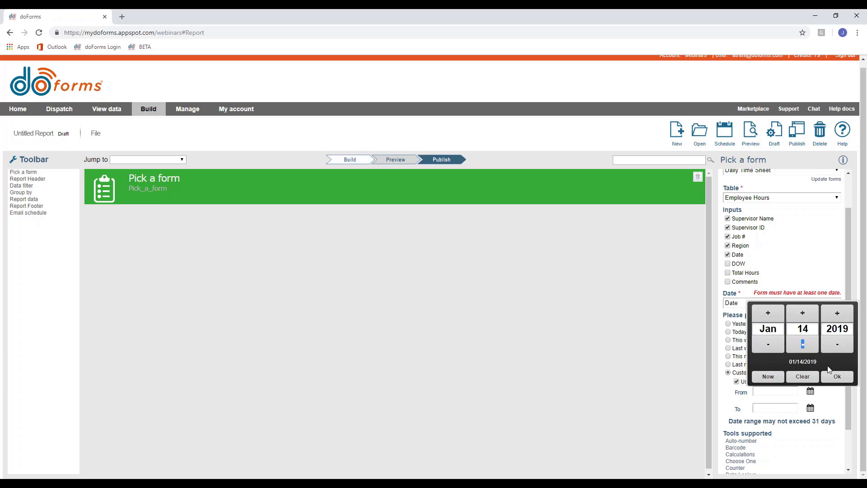
left_click(802, 344)
left_click(837, 377)
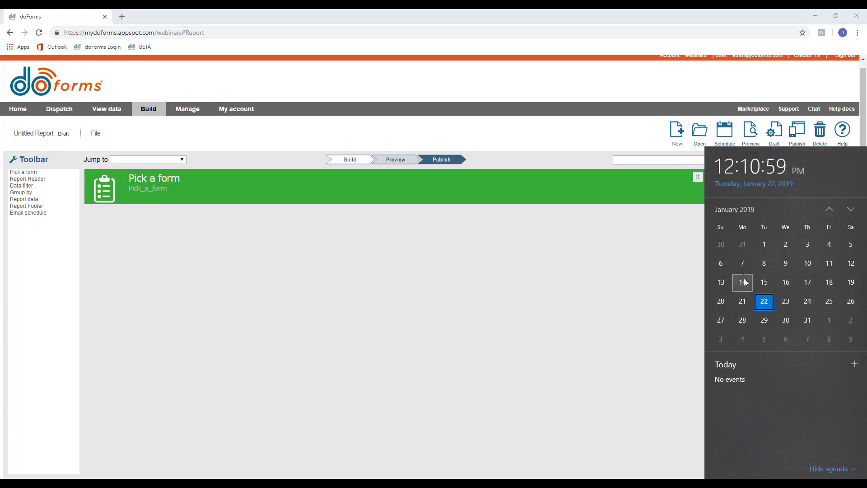
left_click(456, 342)
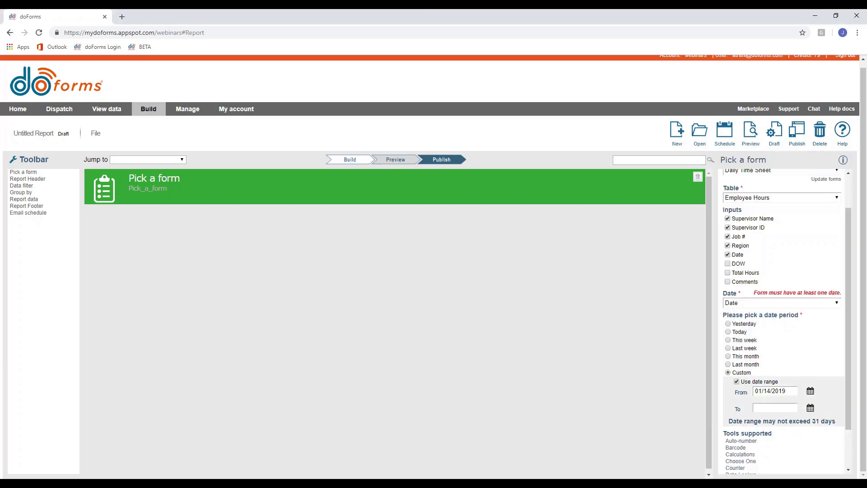
left_click(774, 408)
left_click(800, 361)
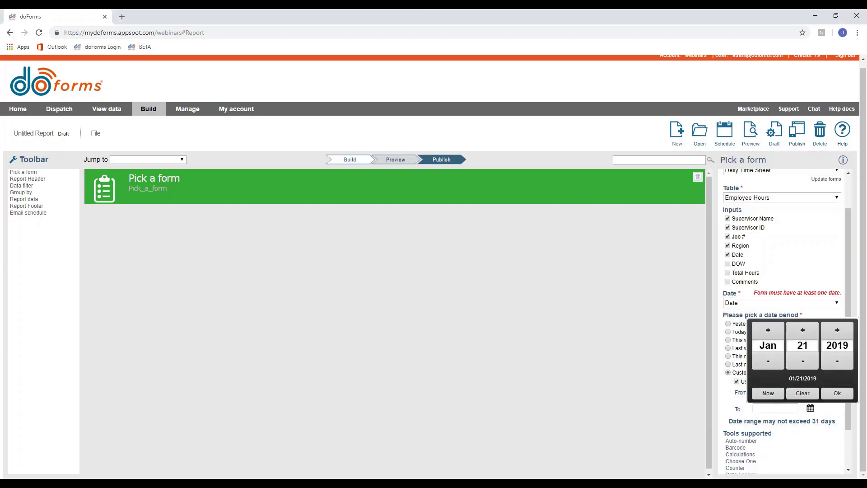
triple_click(802, 361)
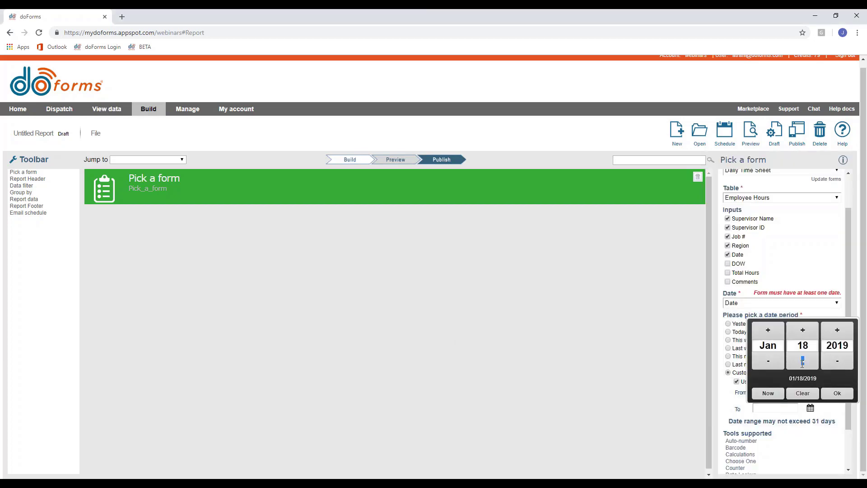
left_click(836, 394)
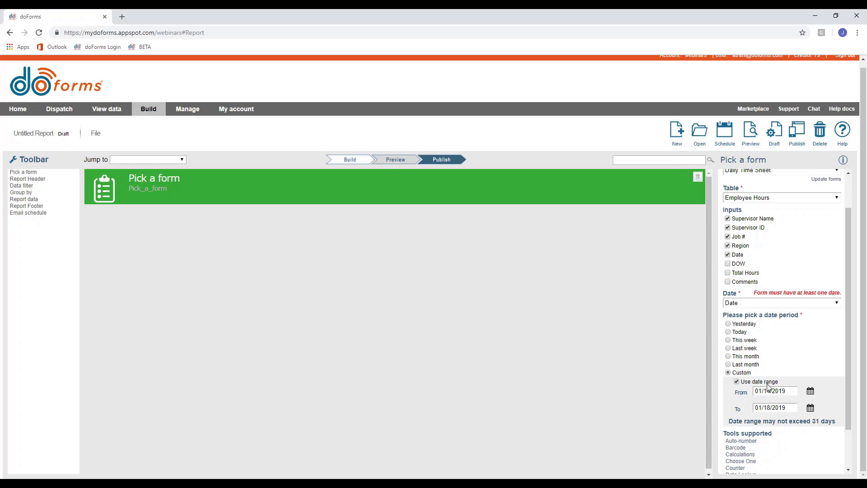
Try a 7-day period, then restore the 01/14/2019–01/18/2019 range and add a Report header.
left_click(737, 382)
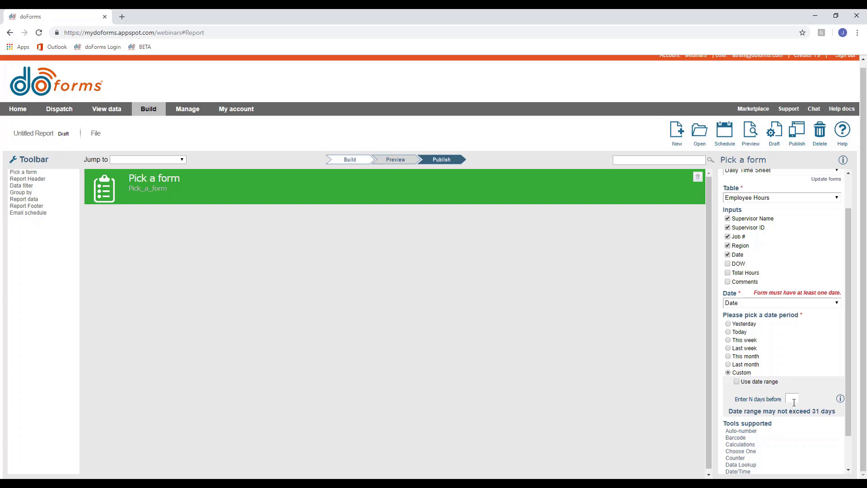
type("7")
left_click(737, 381)
left_click(772, 392)
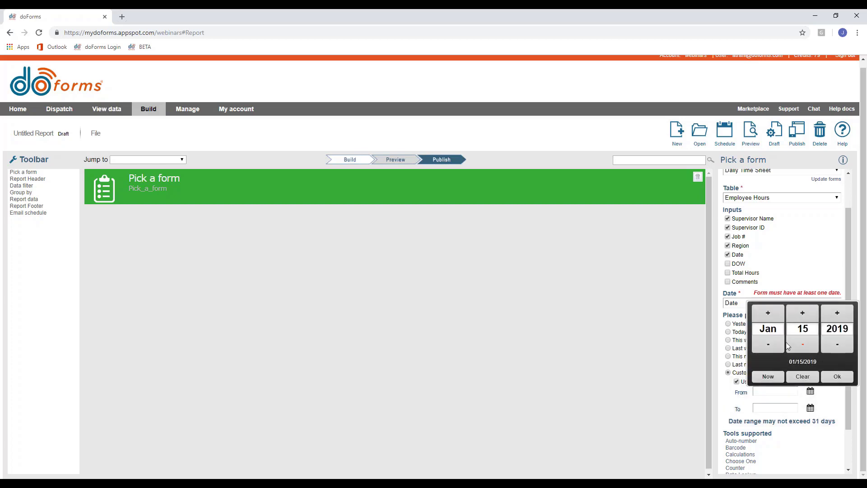
left_click(787, 346)
left_click(837, 376)
left_click(774, 408)
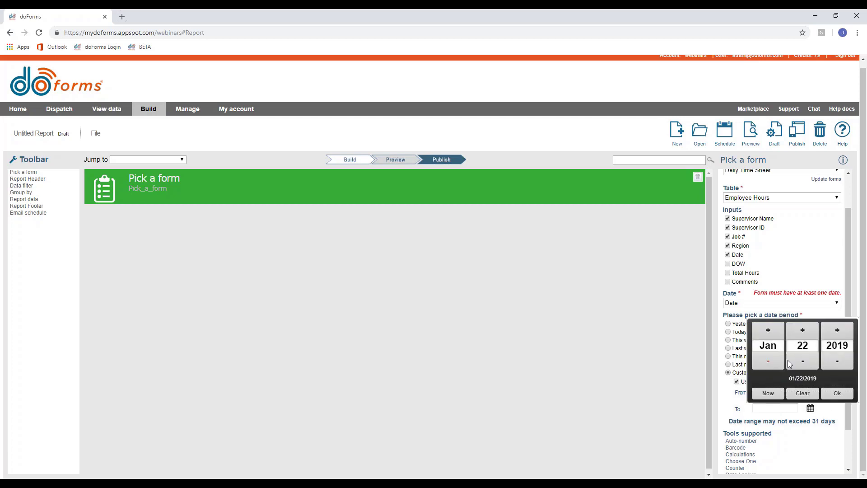
left_click(798, 362)
left_click(798, 360)
left_click(837, 393)
scroll(745, 362, "down", 1)
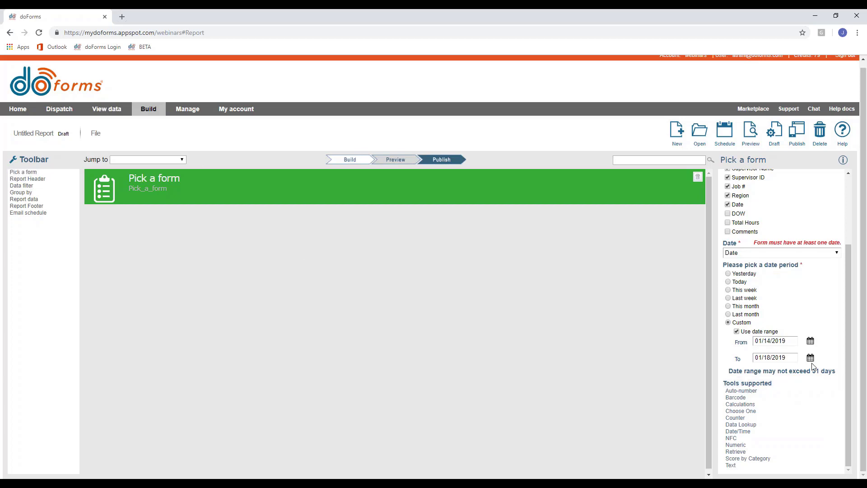
left_click(31, 179)
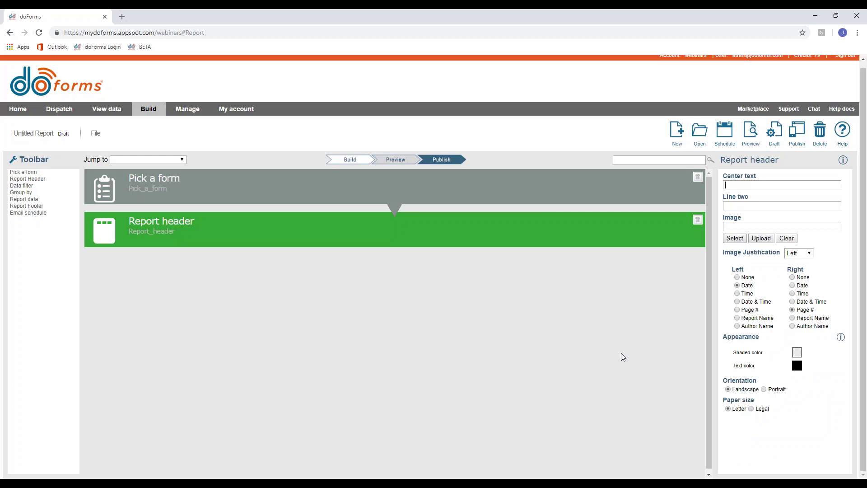
Enter 'Daily Time Sheet Report' as the header's centre text.
left_click(735, 184)
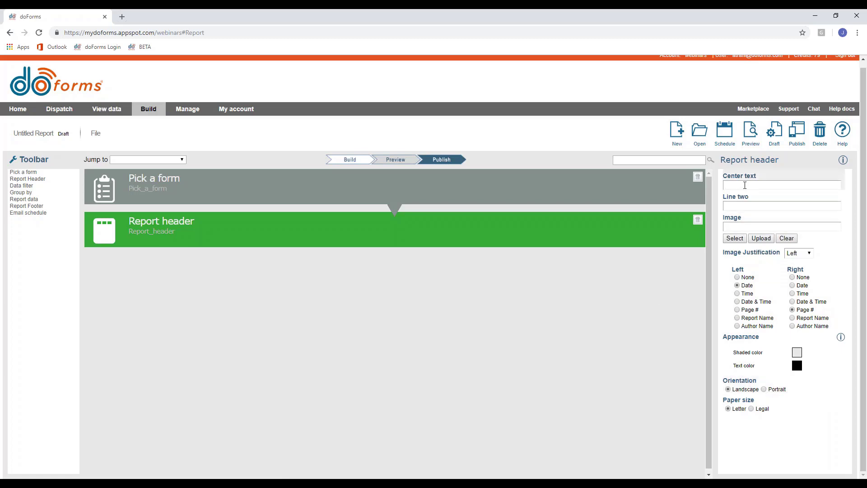
type("Daily Times")
key("BackSpace")
type("Sheet Report")
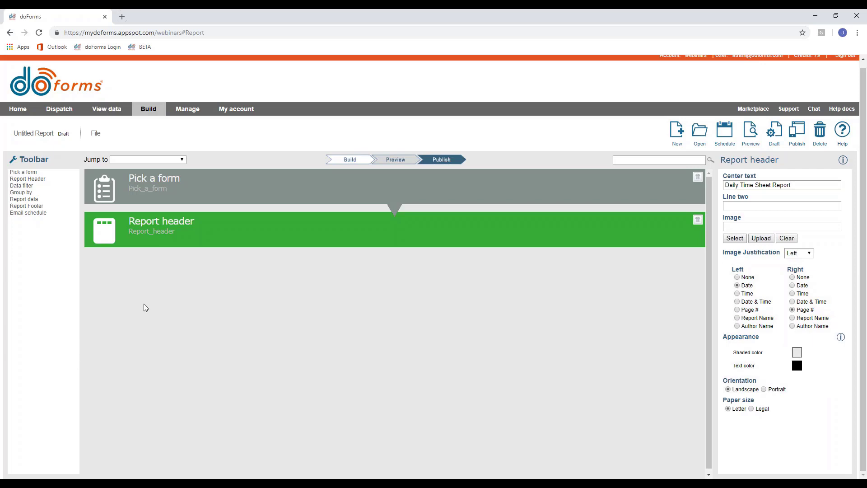
Drag a Data filter step into the report below the header.
left_click(21, 187)
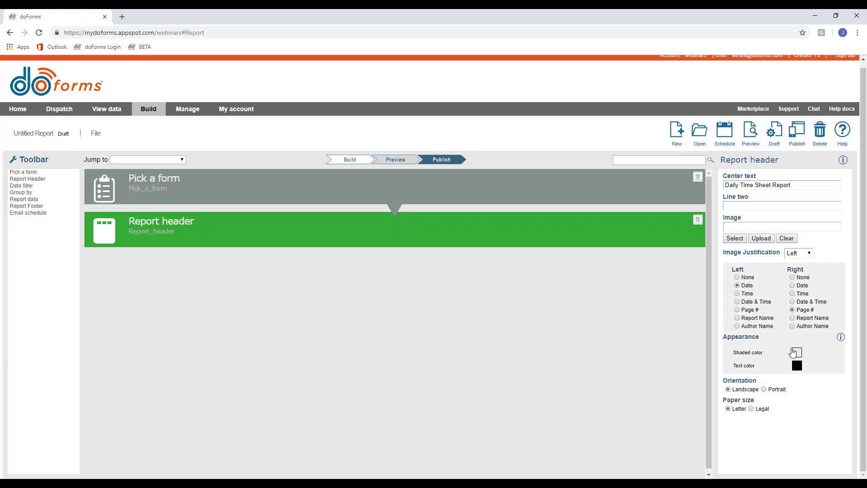
scroll(760, 291, "up", 1)
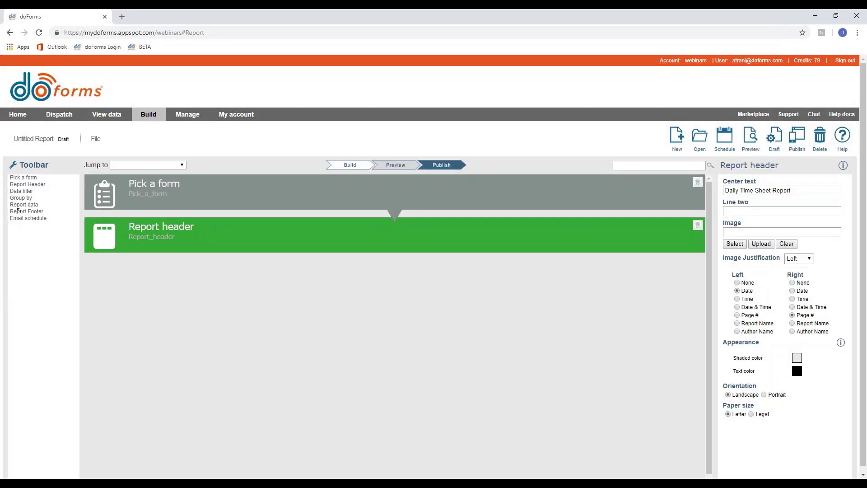
left_click(35, 192)
left_click_drag(26, 192, 366, 309)
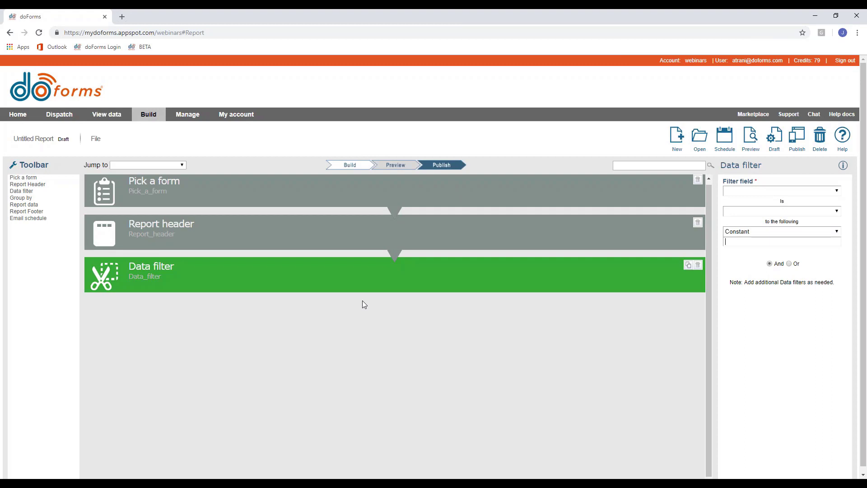
left_click(106, 114)
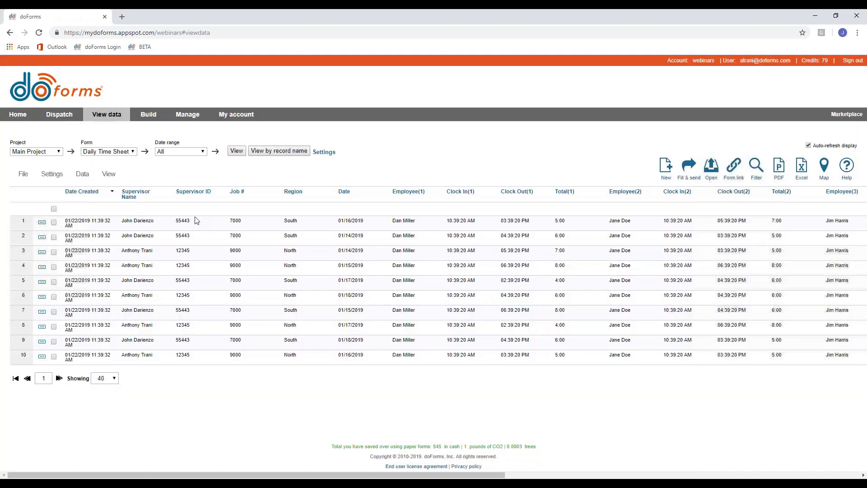
double_click(234, 221)
double_click(235, 251)
double_click(290, 220)
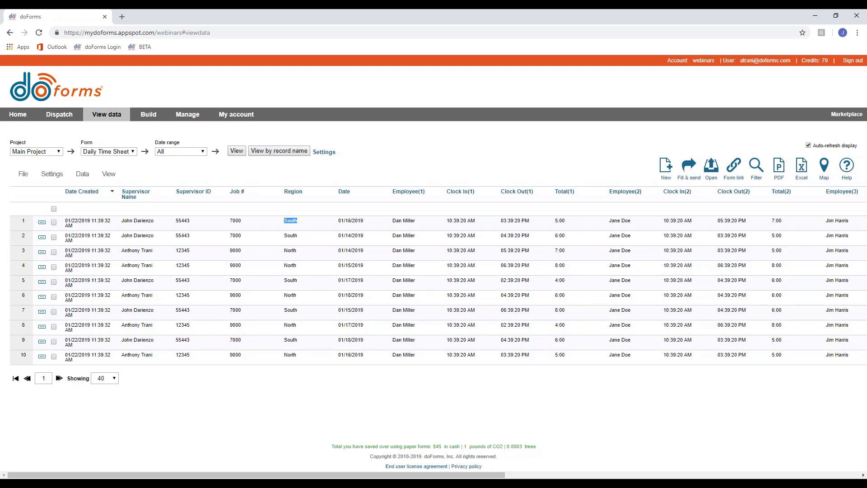
double_click(289, 265)
left_click(260, 233)
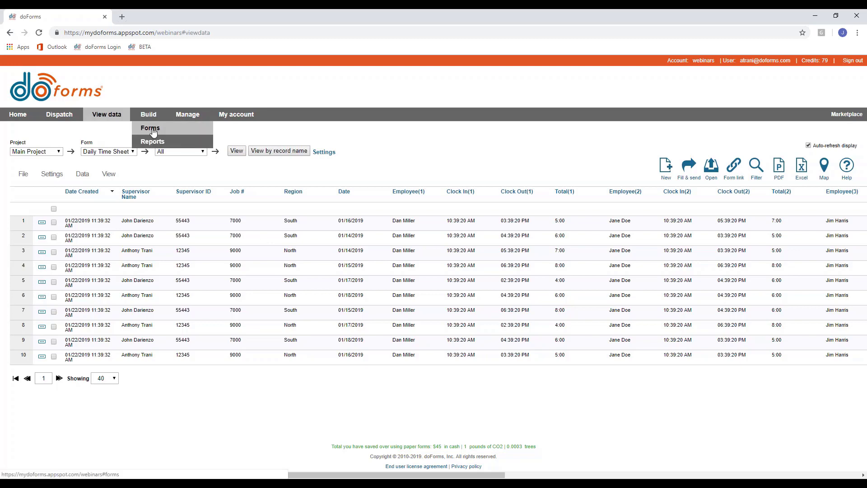
left_click(153, 131)
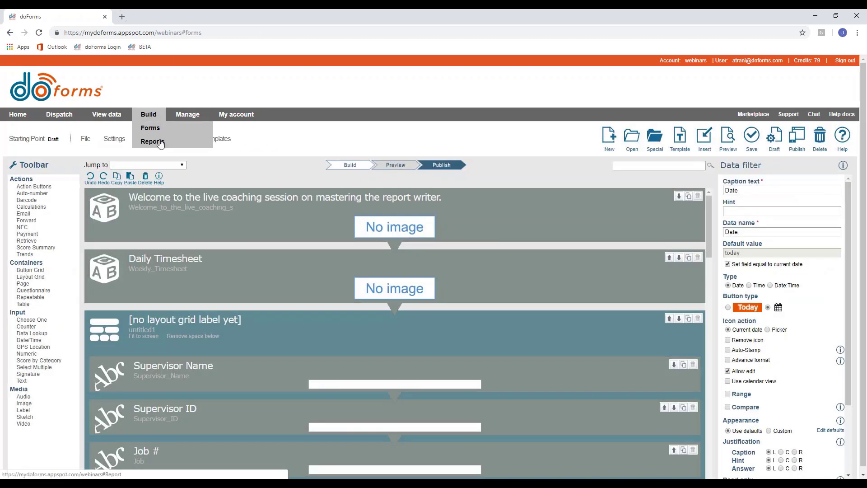
left_click(154, 142)
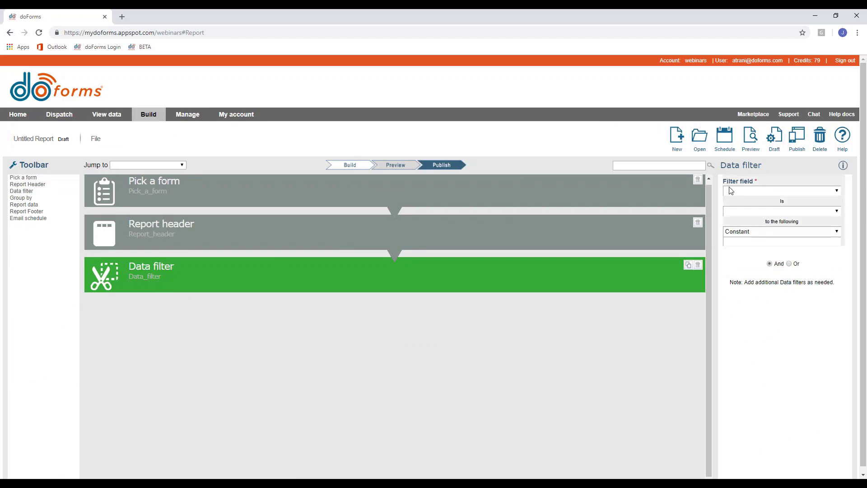
Add a Job # equals 7000 data filter, then delete that filter again.
left_click(741, 191)
left_click(740, 247)
left_click(749, 211)
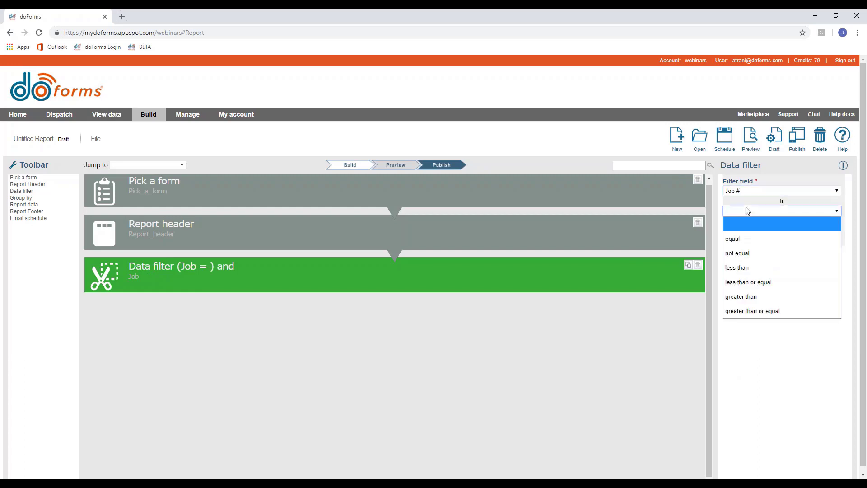
left_click(746, 238)
left_click(746, 240)
type("7000")
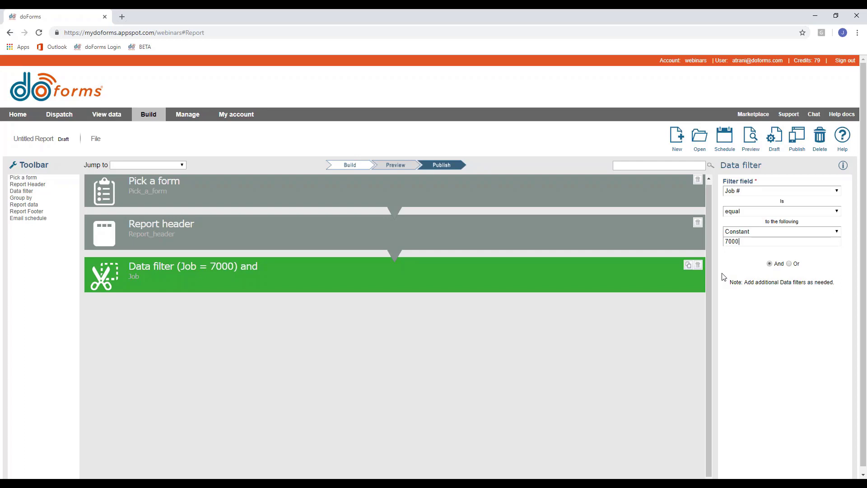
left_click(698, 264)
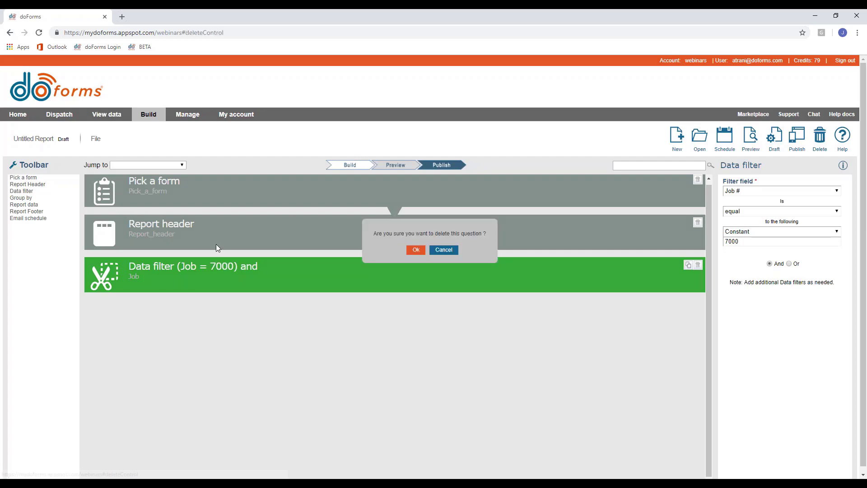
left_click(415, 250)
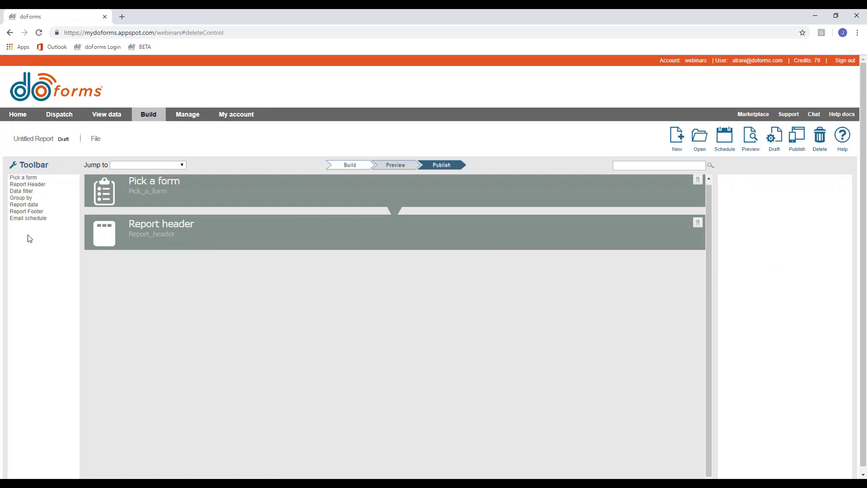
Add a Group by step, then review the submitted Daily Time Sheet records before returning to Reports.
left_click(22, 199)
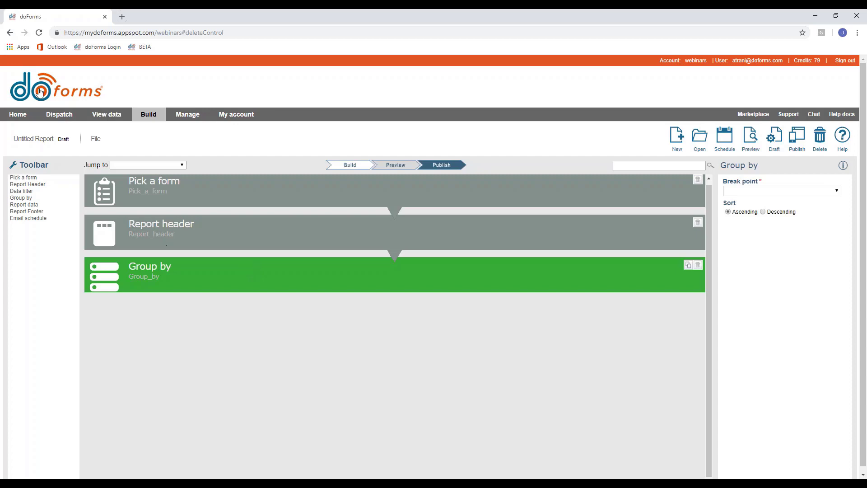
left_click(107, 114)
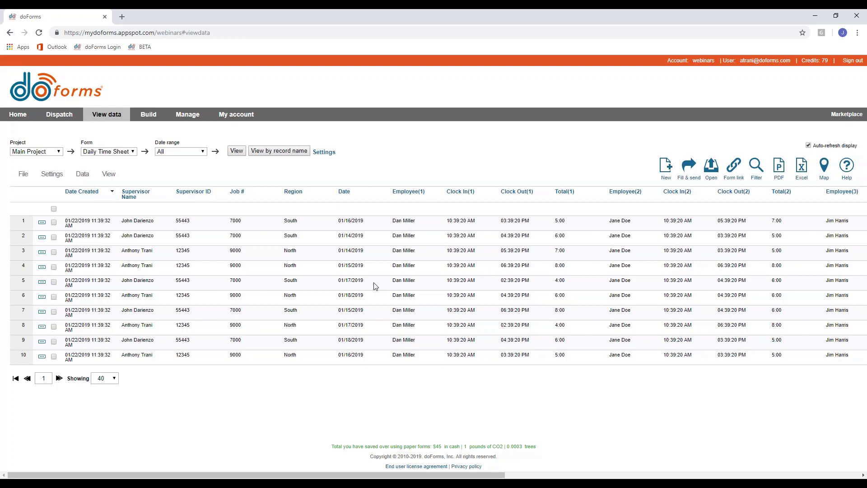
left_click_drag(120, 220, 363, 221)
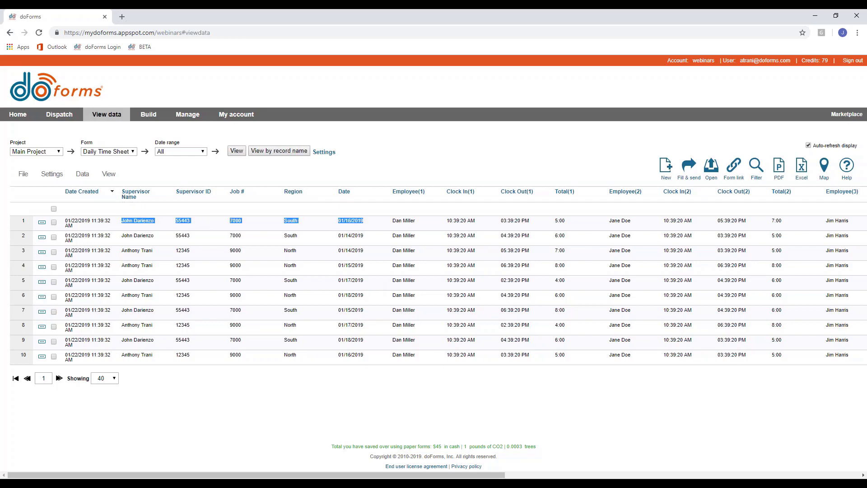
left_click(361, 220)
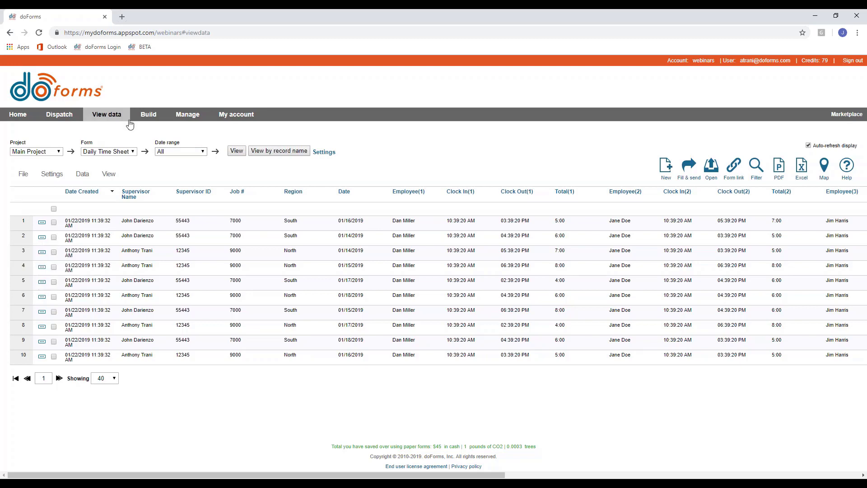
mouse_move(144, 116)
left_click(145, 140)
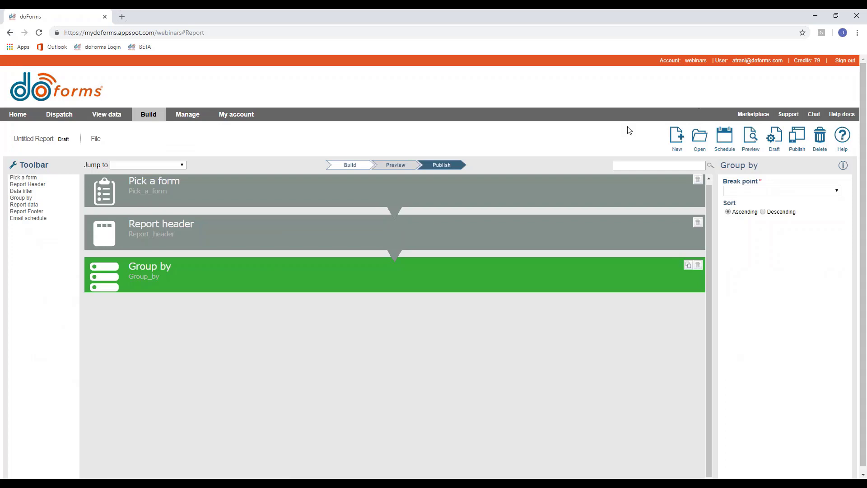
Group the report by Supervisor Name, then add a second grouping by Date.
left_click(752, 191)
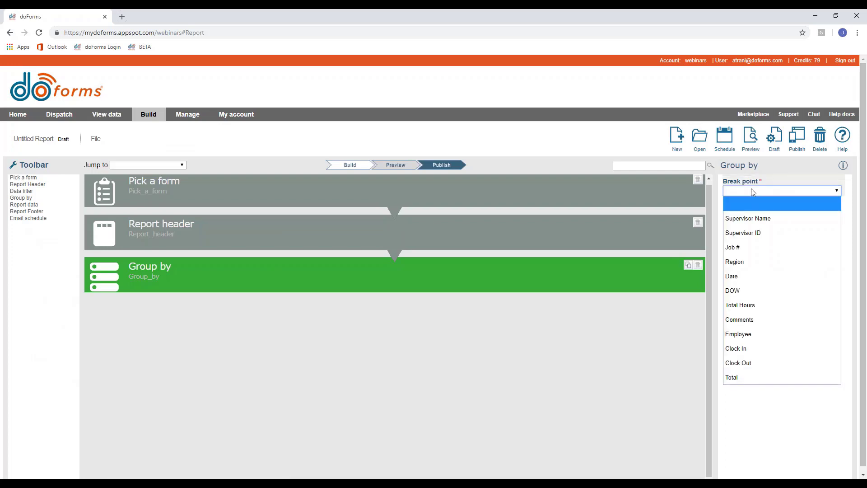
left_click(745, 218)
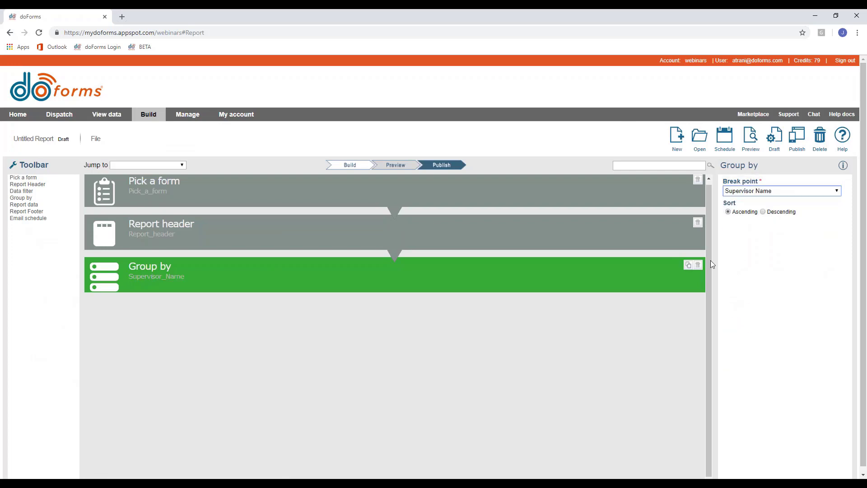
left_click(21, 197)
left_click(735, 194)
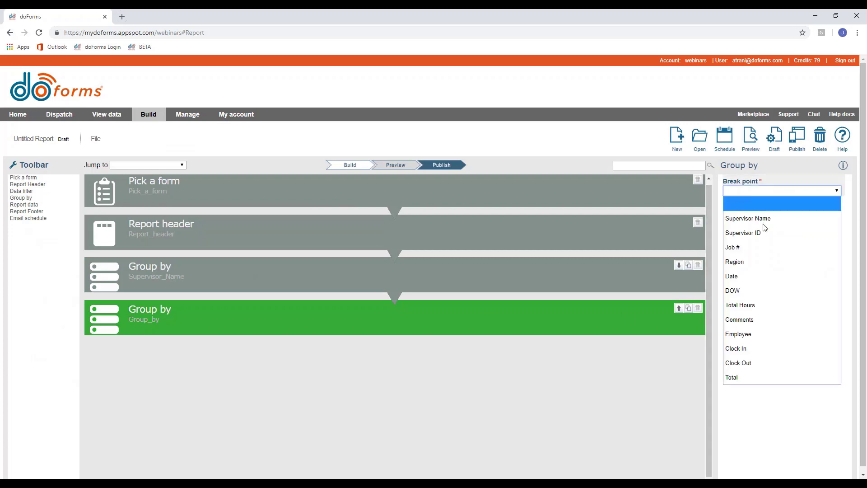
left_click(760, 247)
left_click(757, 195)
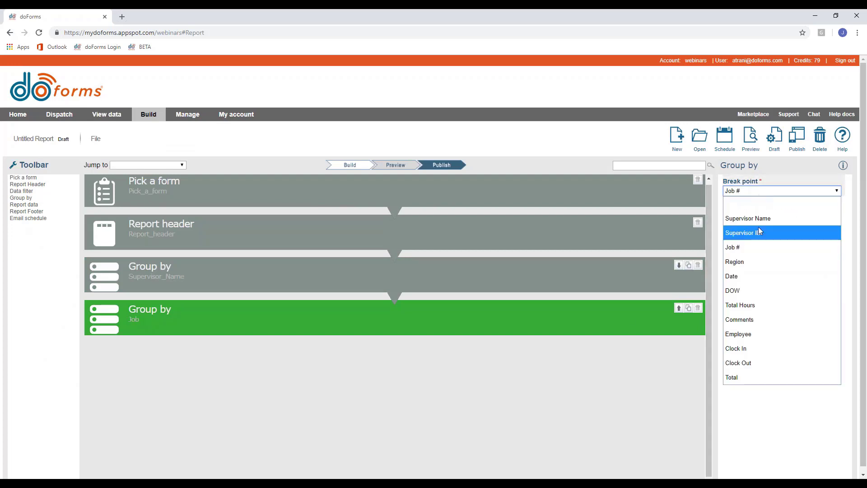
left_click(747, 276)
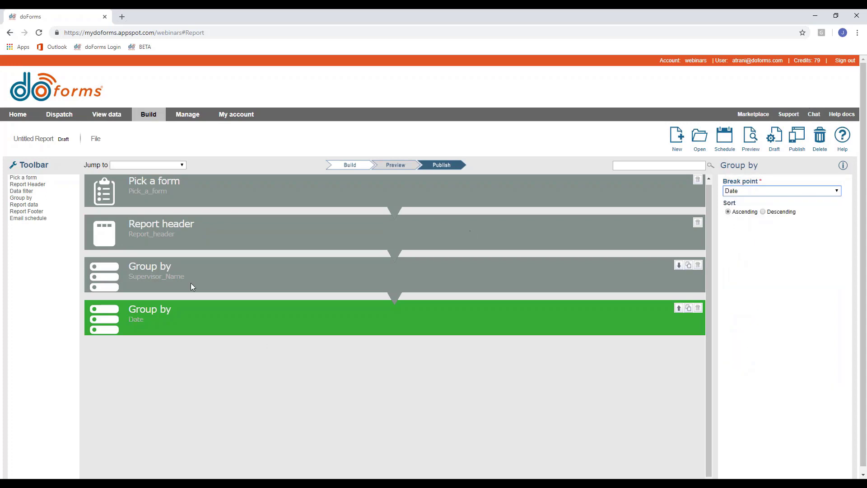
Check the Supervisor_Name and Date groupings and add a Report data section below them.
left_click(193, 282)
left_click(165, 319)
left_click(167, 283)
left_click(169, 321)
left_click(32, 206)
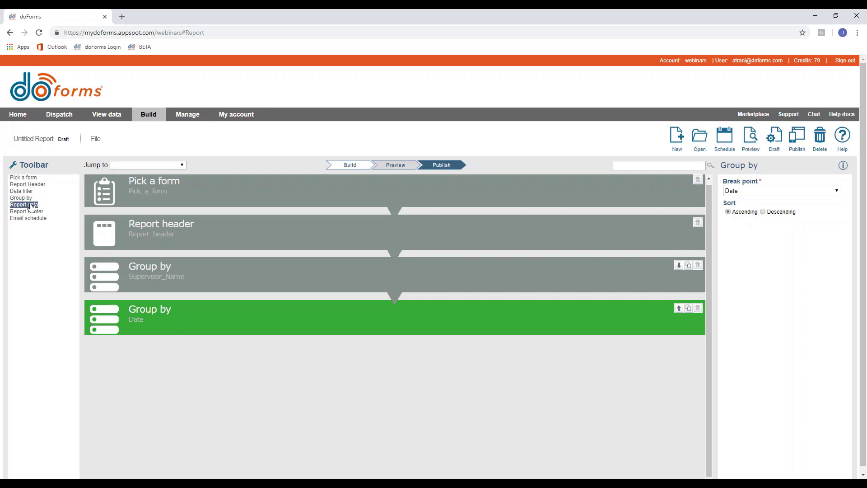
left_click(189, 268)
left_click(188, 318)
left_click(193, 280)
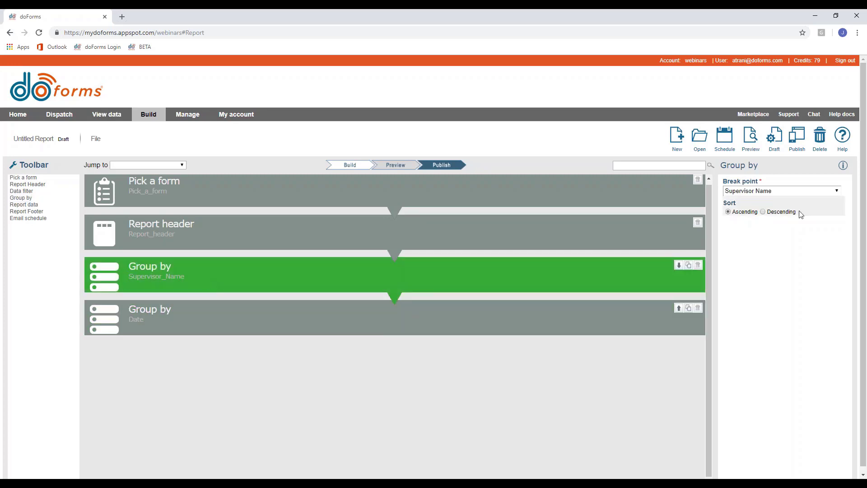
left_click(530, 332)
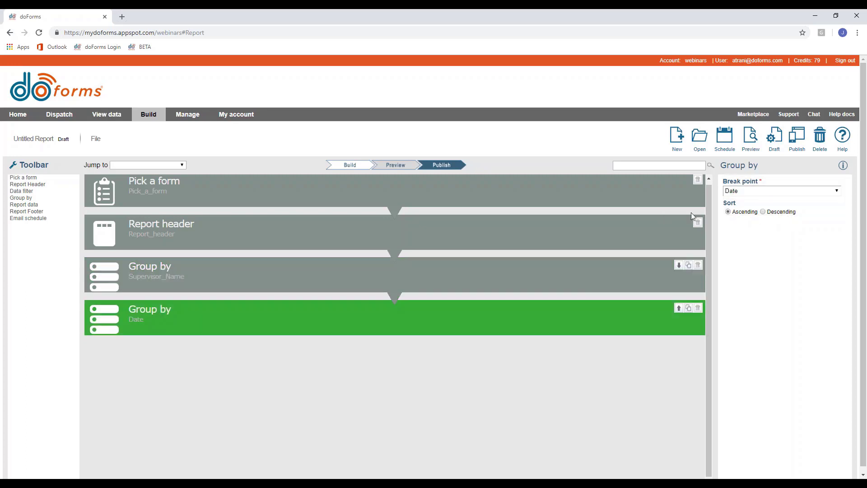
left_click(33, 207)
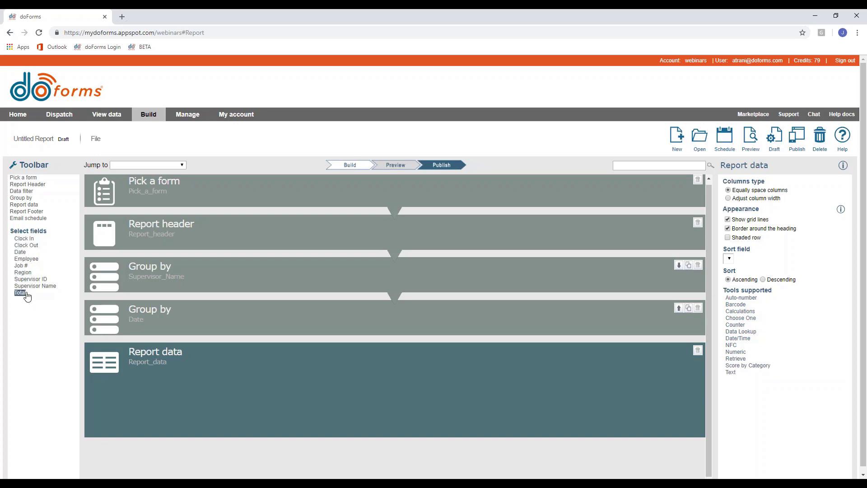
left_click(149, 189)
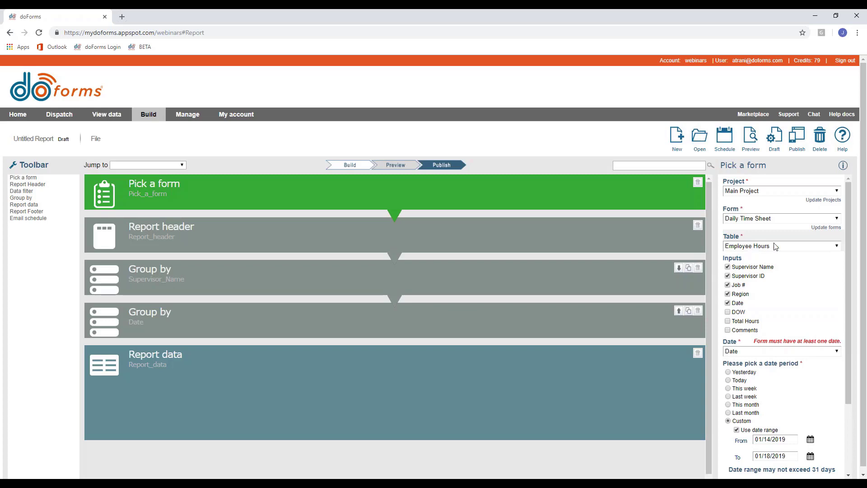
left_click(273, 408)
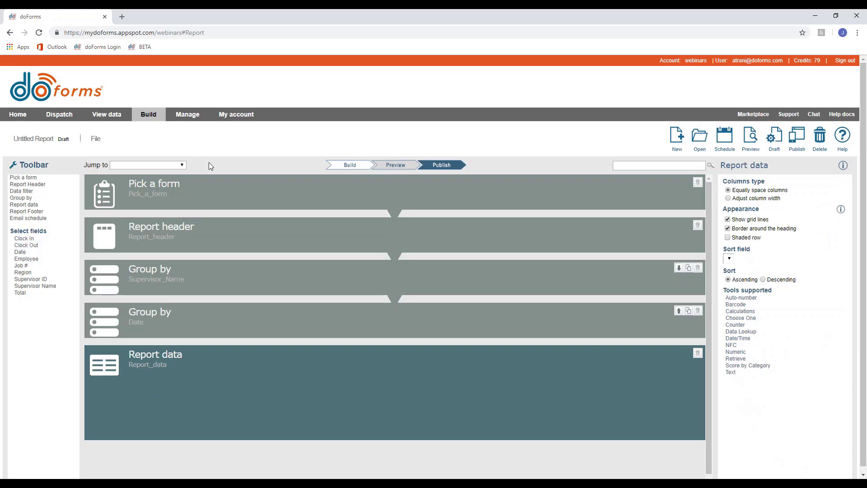
left_click(239, 191)
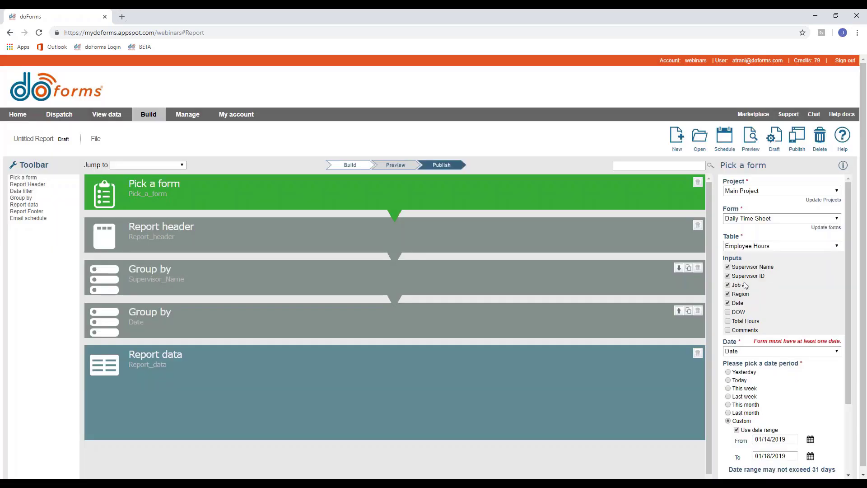
left_click(213, 396)
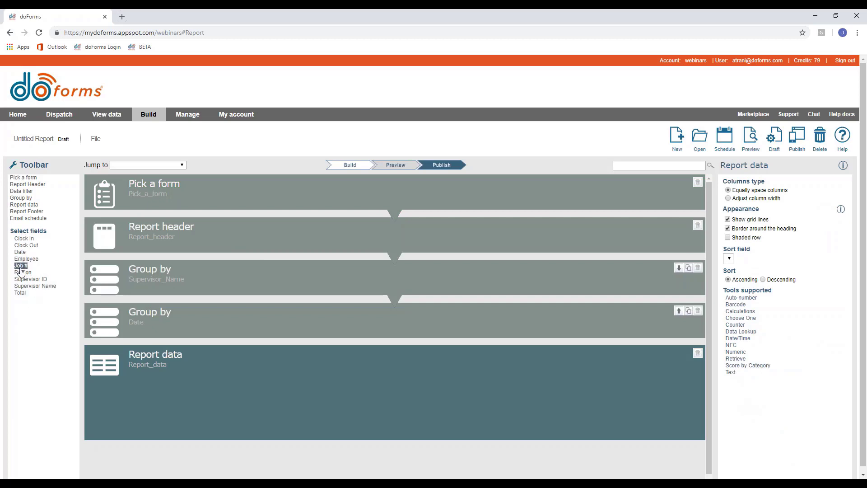
Add Employee, Clock In, Clock Out and Total columns, in that order, to Report data.
left_click(24, 261)
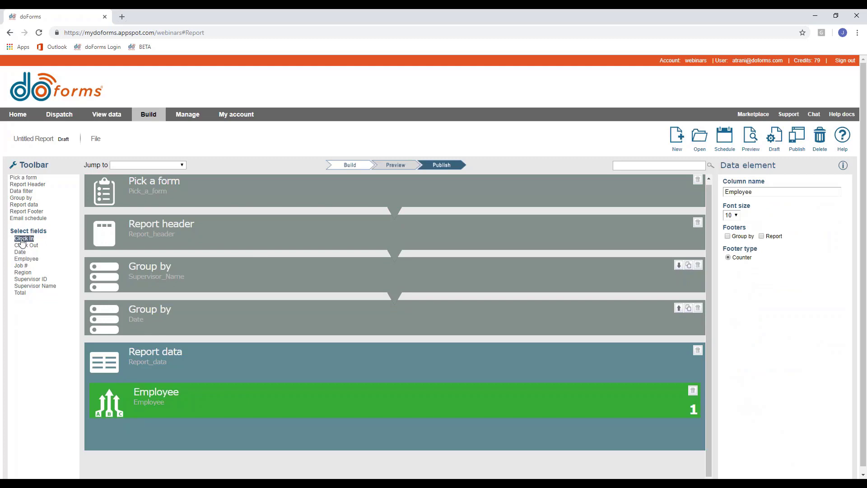
left_click(22, 239)
left_click(25, 245)
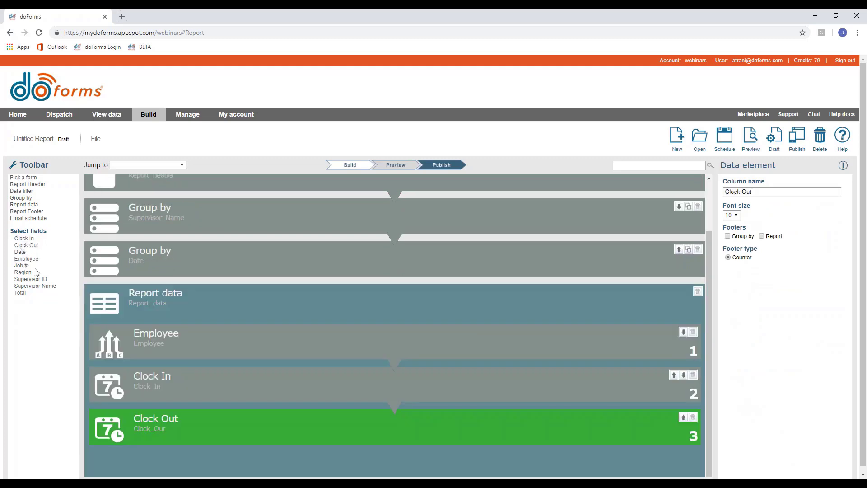
left_click(20, 293)
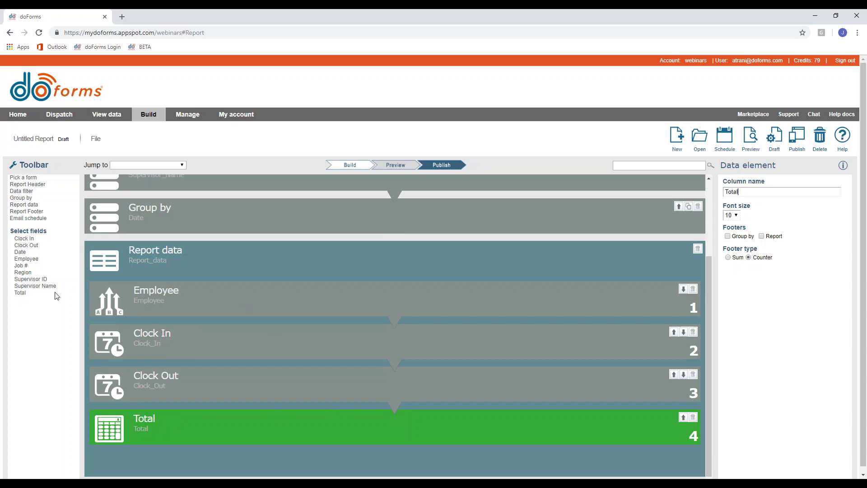
left_click(174, 305)
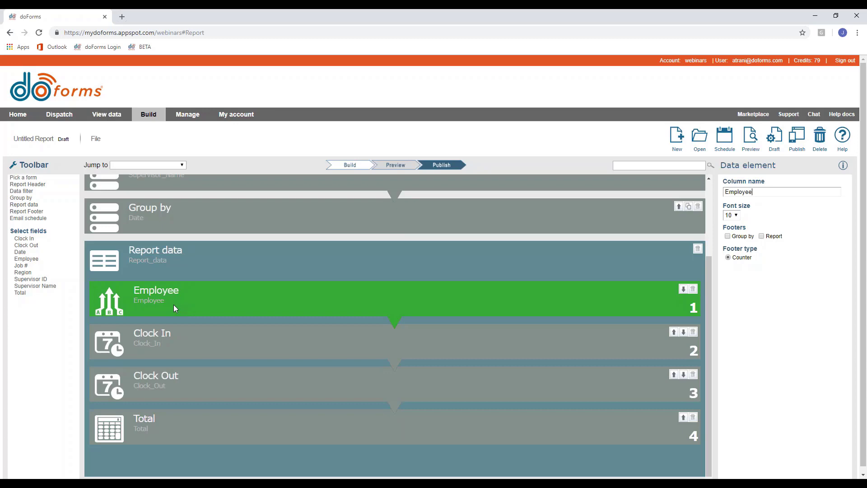
left_click(217, 273)
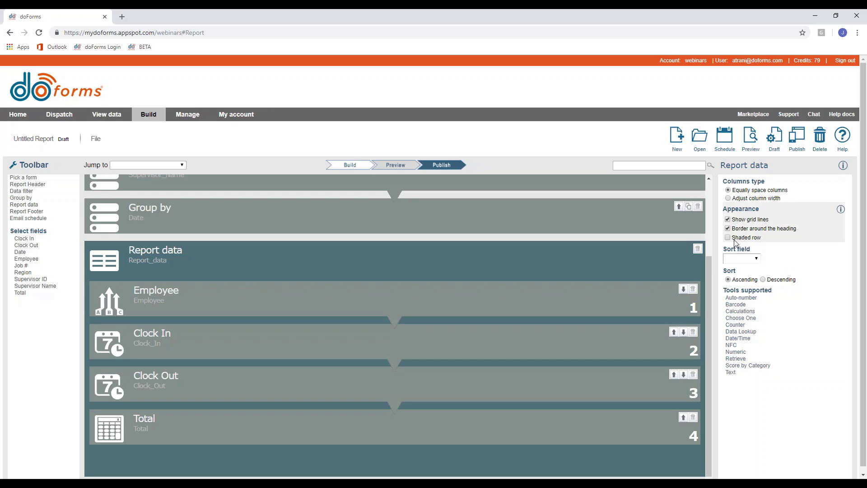
Sort rows by Employee and give the Total column Sum footers per group and report-wide.
left_click(743, 260)
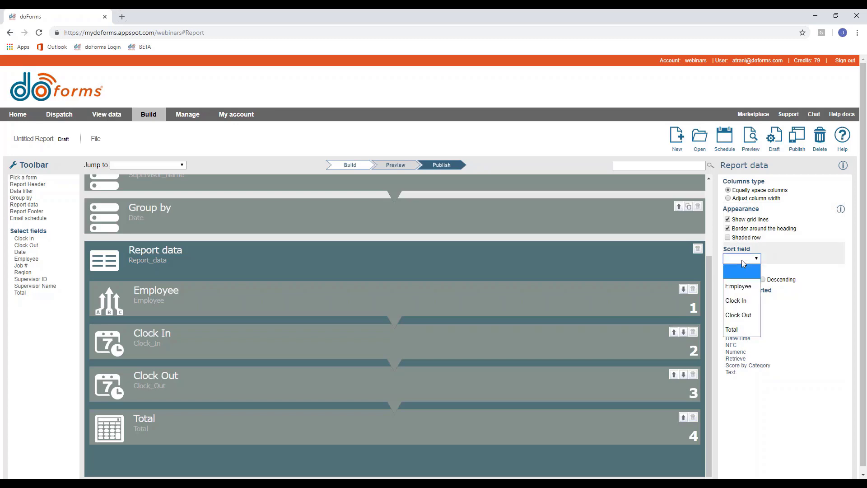
left_click(743, 286)
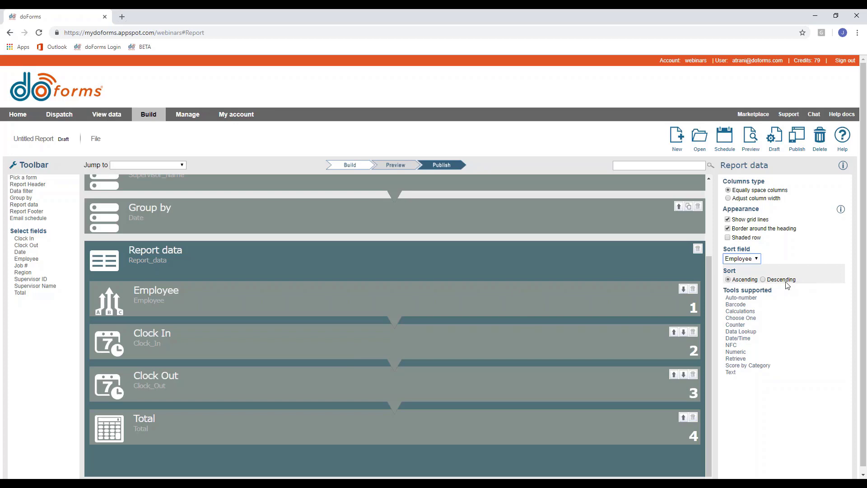
left_click(147, 300)
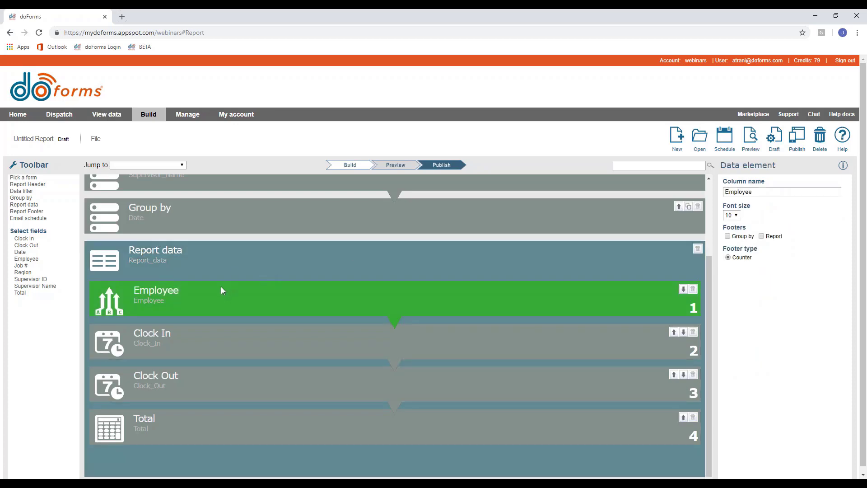
left_click(166, 424)
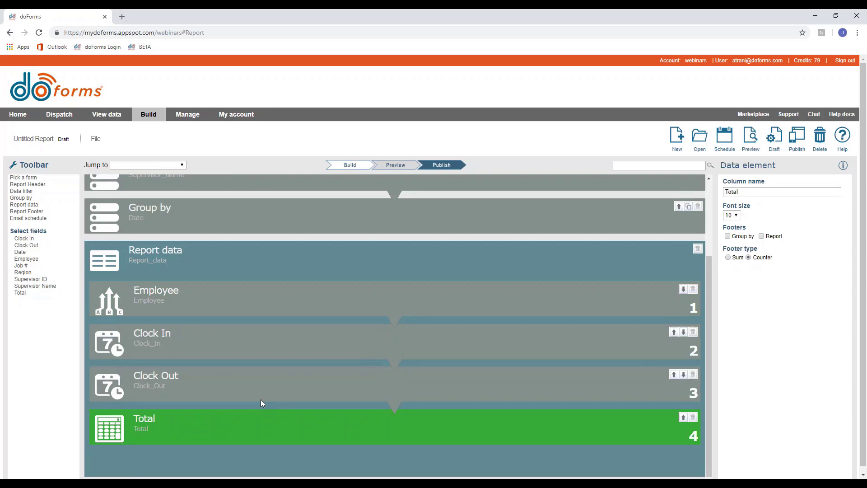
left_click(728, 257)
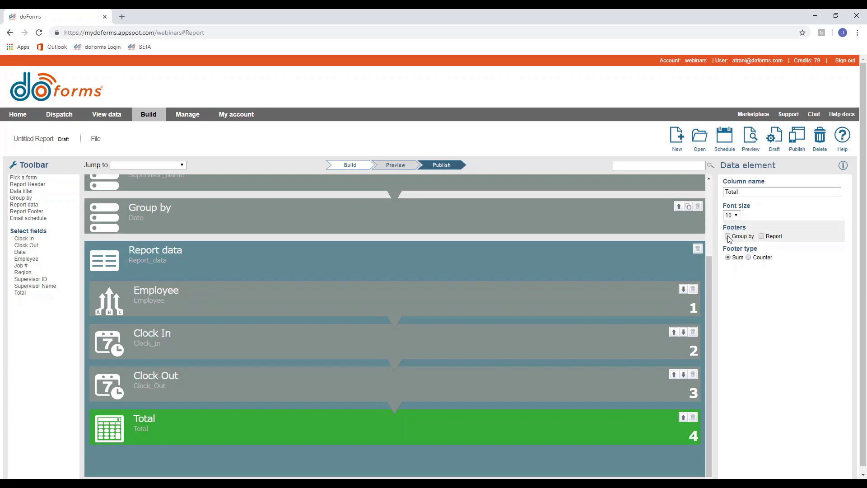
left_click(727, 236)
left_click(761, 236)
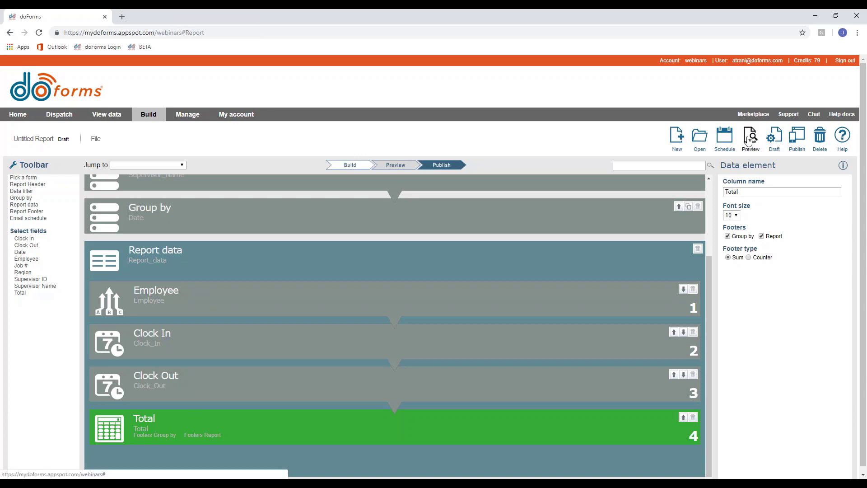
left_click(750, 138)
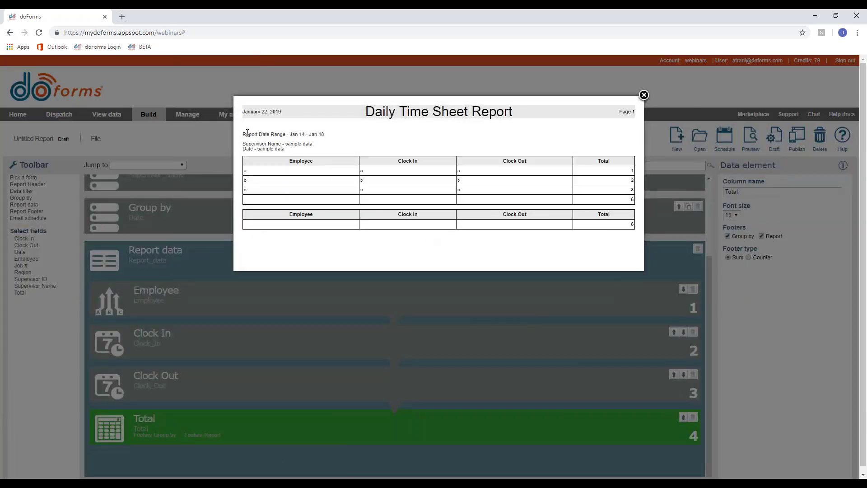
left_click_drag(244, 133, 328, 139)
left_click(255, 144)
left_click_drag(243, 144, 311, 152)
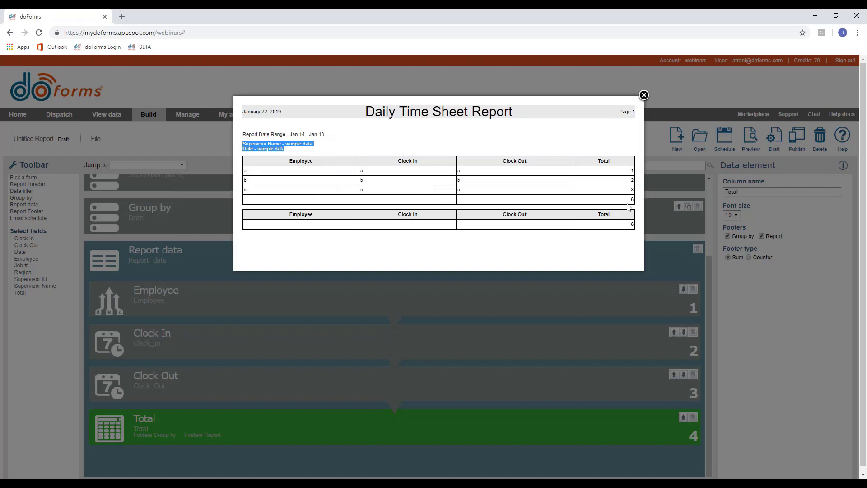
left_click_drag(627, 199, 638, 202)
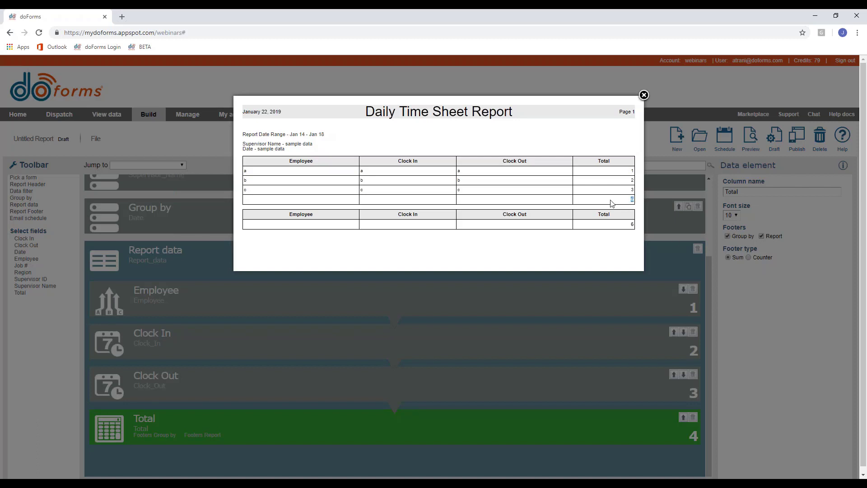
left_click(632, 199)
left_click(643, 94)
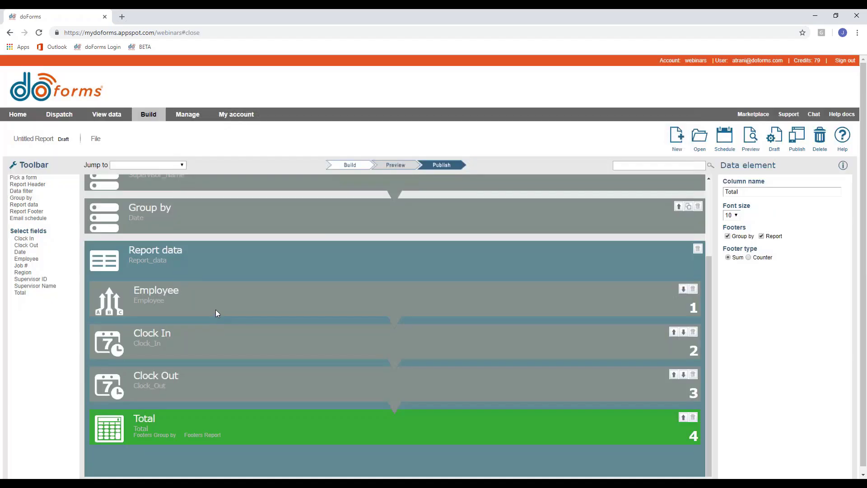
Give the Employee column a per-group counter footer, without a report-wide footer.
left_click(215, 309)
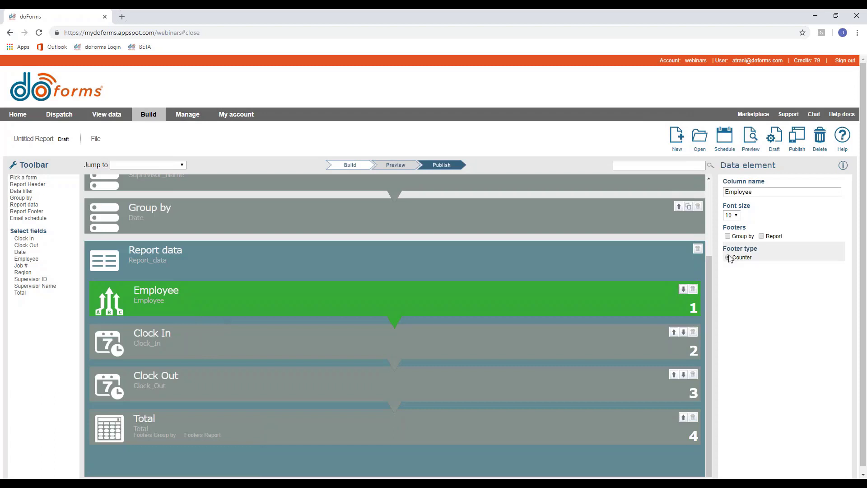
left_click(728, 236)
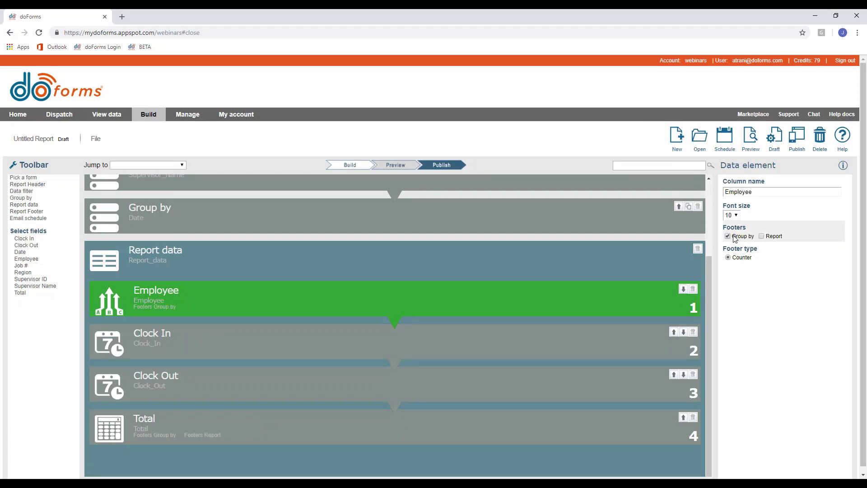
left_click(761, 237)
left_click(761, 237)
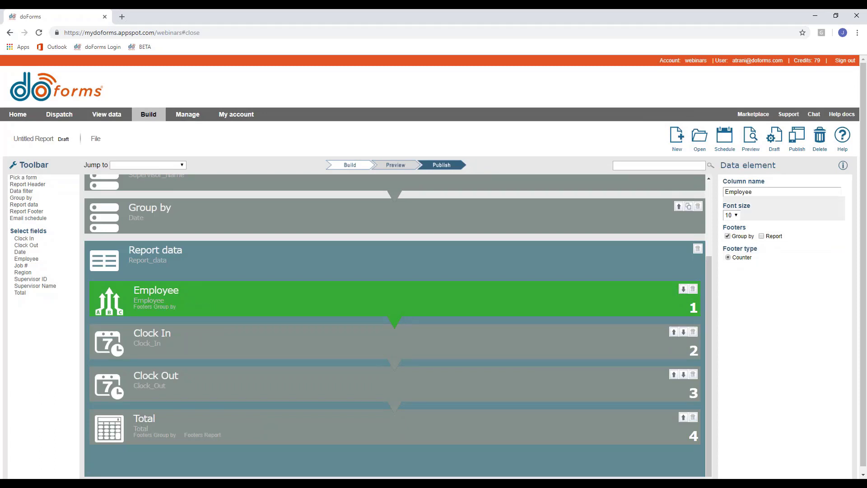
Preview the report to confirm the employee count of 3, then close the preview.
left_click(751, 135)
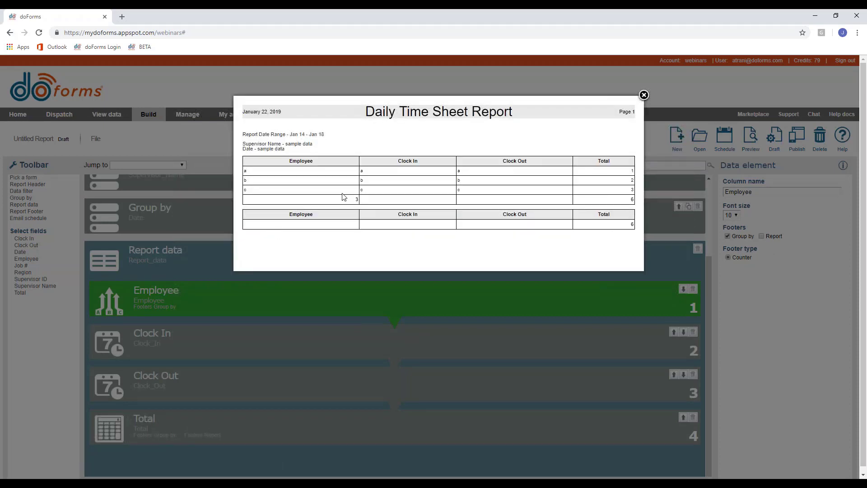
double_click(355, 200)
left_click(354, 190)
left_click(644, 96)
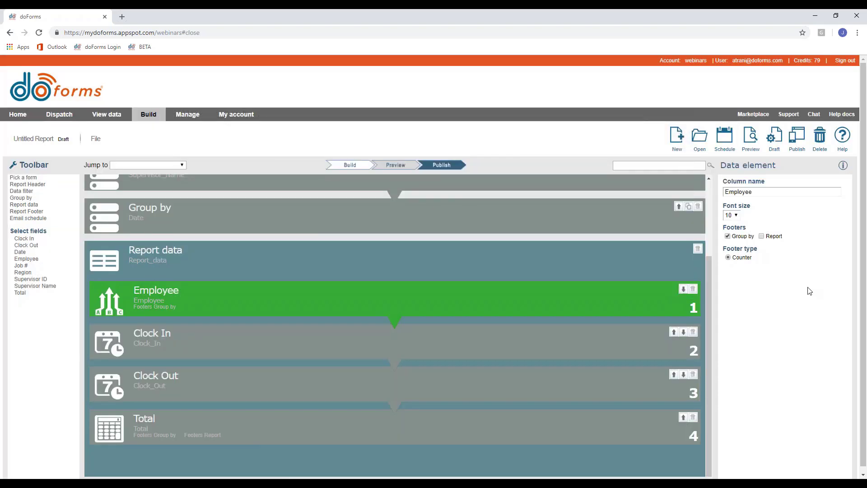
left_click(169, 271)
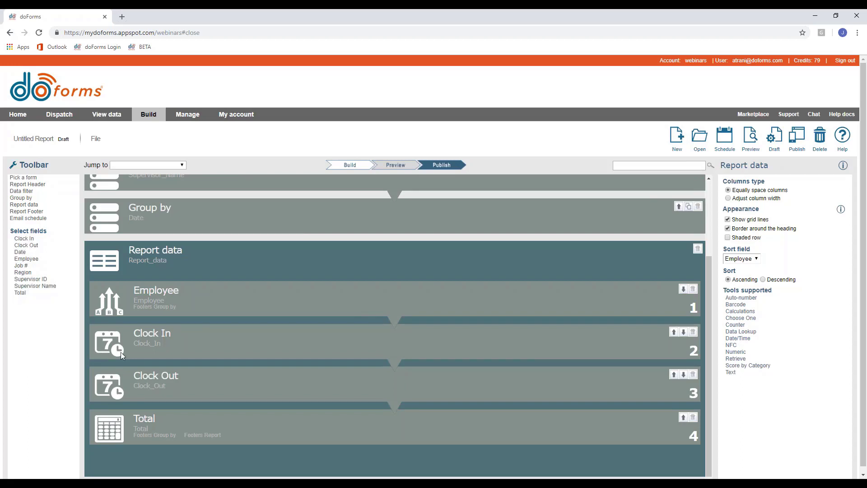
Add a report footer with the centre text 'THis is a footer'.
mouse_move(185, 340)
left_mouse_down()
mouse_move(192, 298)
mouse_move(190, 367)
mouse_move(186, 351)
left_mouse_up()
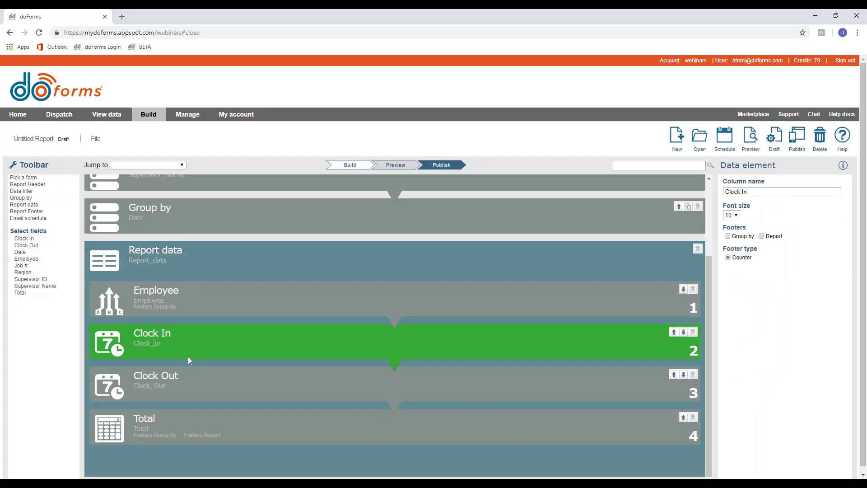
left_click(27, 211)
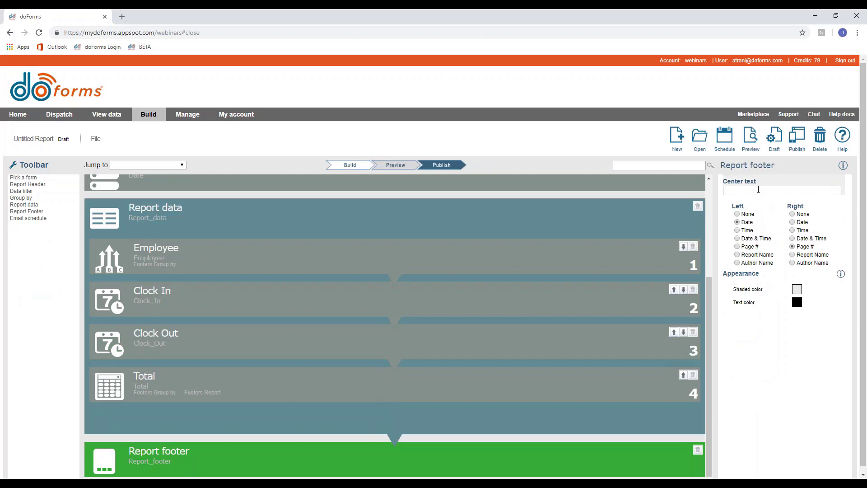
type("THis is a footer")
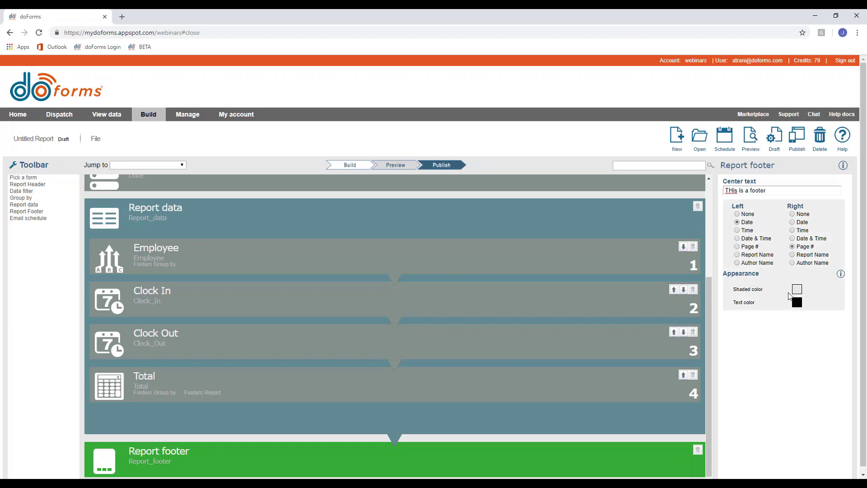
Preview the report to check its title, date range, rows and footer, then close it.
left_click(750, 136)
left_click_drag(361, 112, 511, 112)
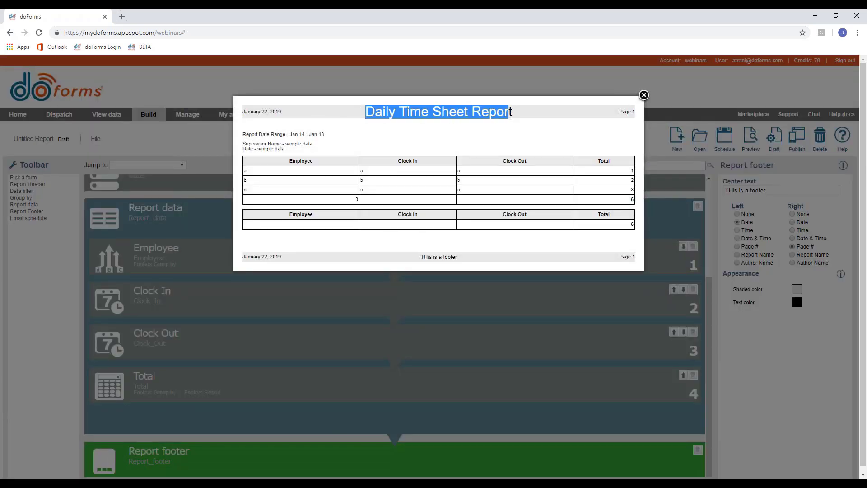
left_click_drag(418, 259, 463, 258)
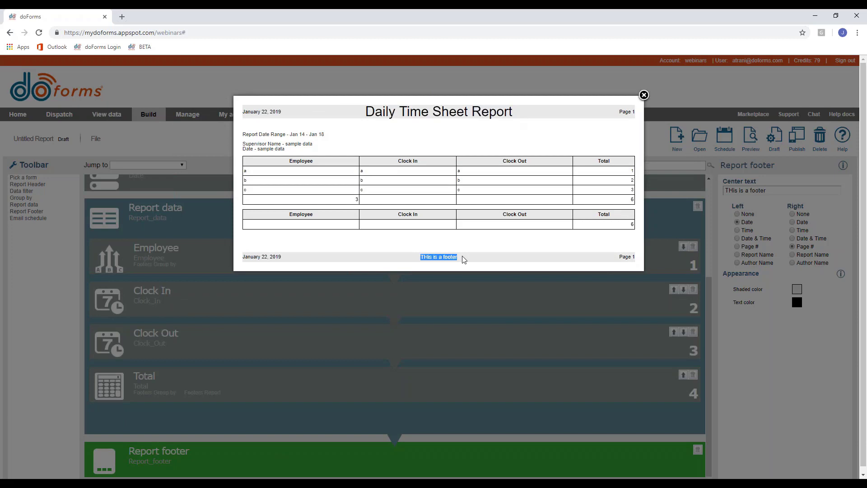
left_click_drag(241, 134, 335, 135)
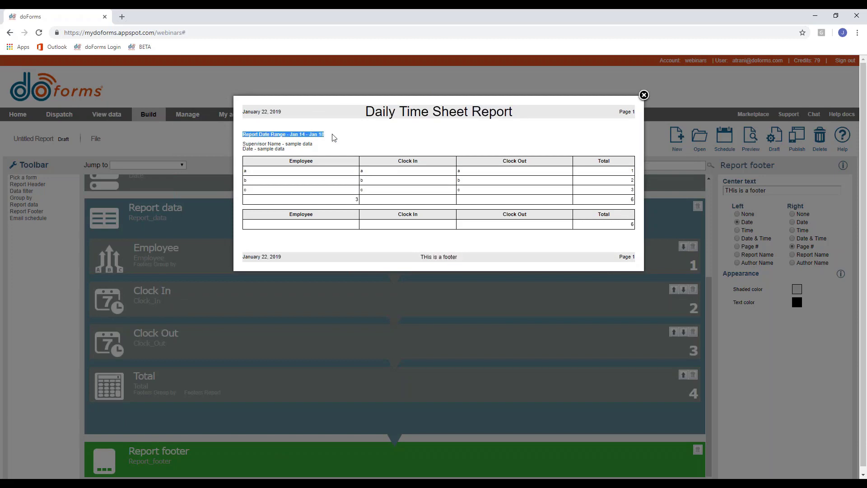
left_click_drag(251, 141, 627, 222)
left_click(616, 226)
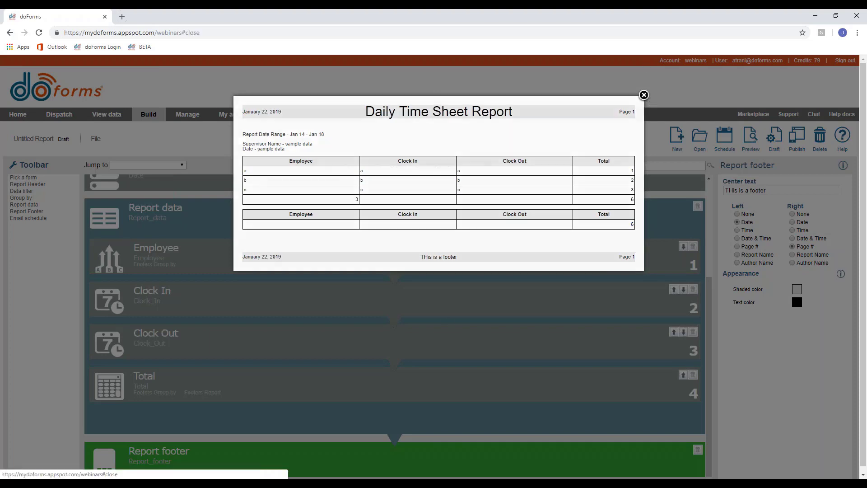
left_click(644, 95)
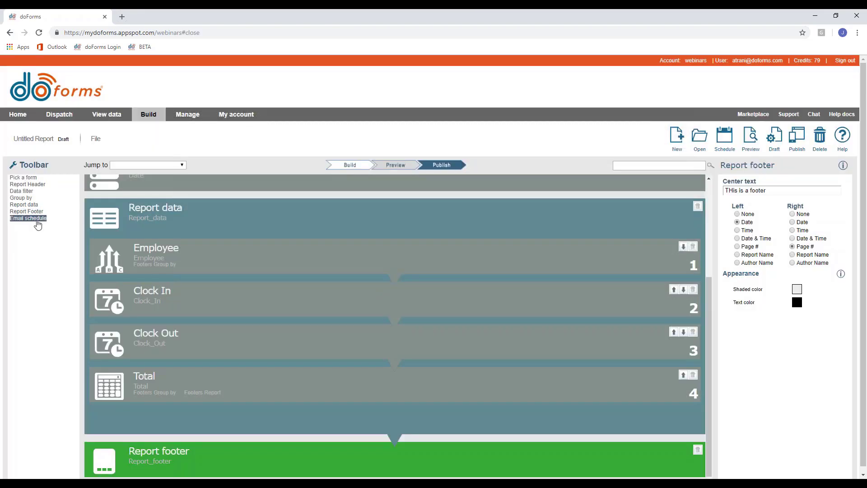
Add an email schedule sending on 01/22/2019 at 01:20 PM Eastern Time.
left_click(37, 221)
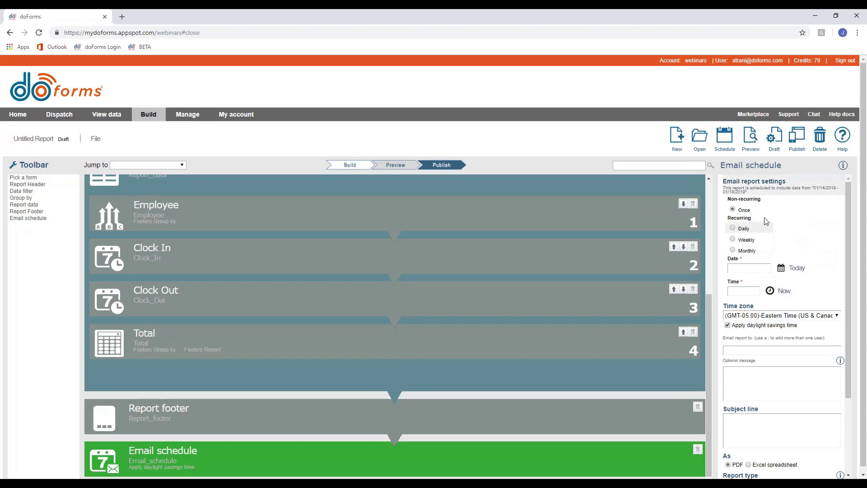
scroll(838, 233, "down", 1)
scroll(837, 232, "up", 1)
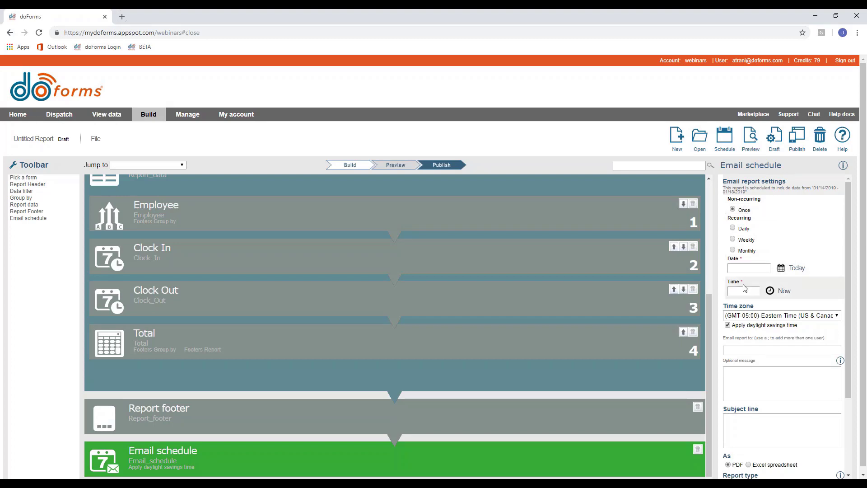
left_click(791, 269)
left_click(770, 290)
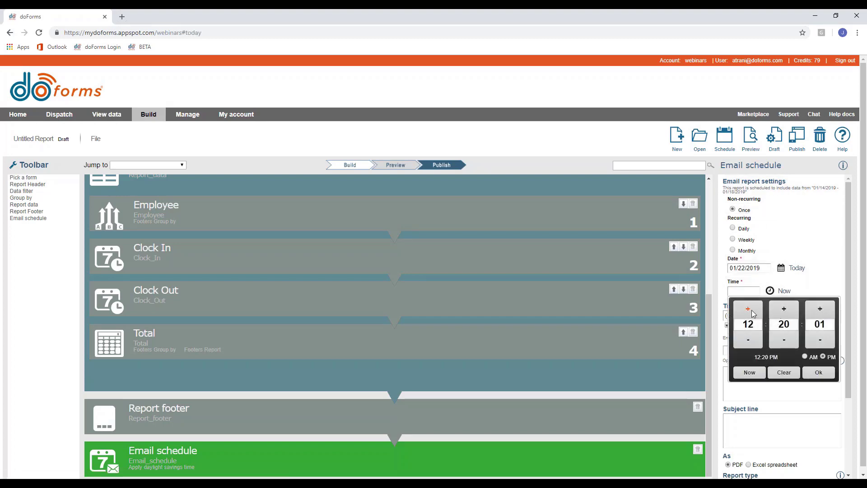
left_click(748, 309)
left_click(818, 372)
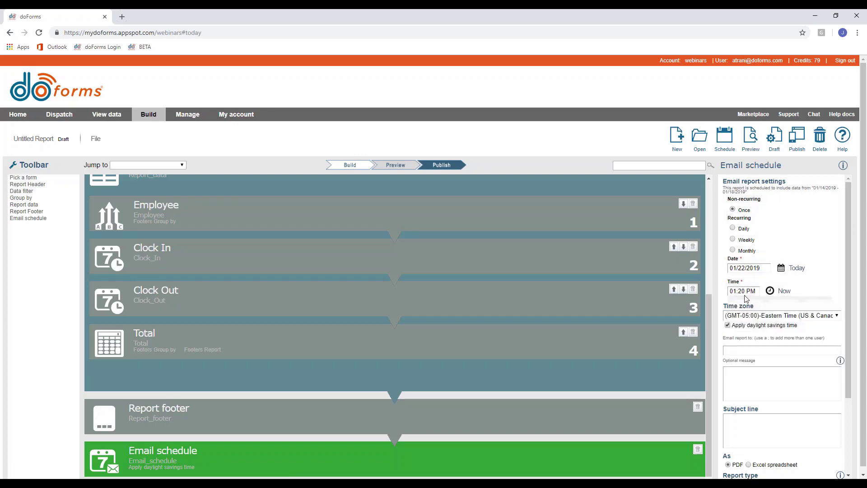
left_click(739, 316)
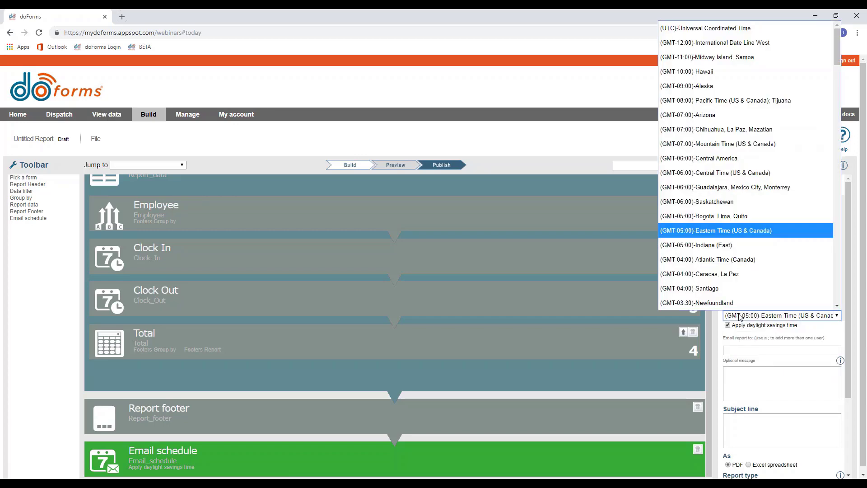
left_click(741, 318)
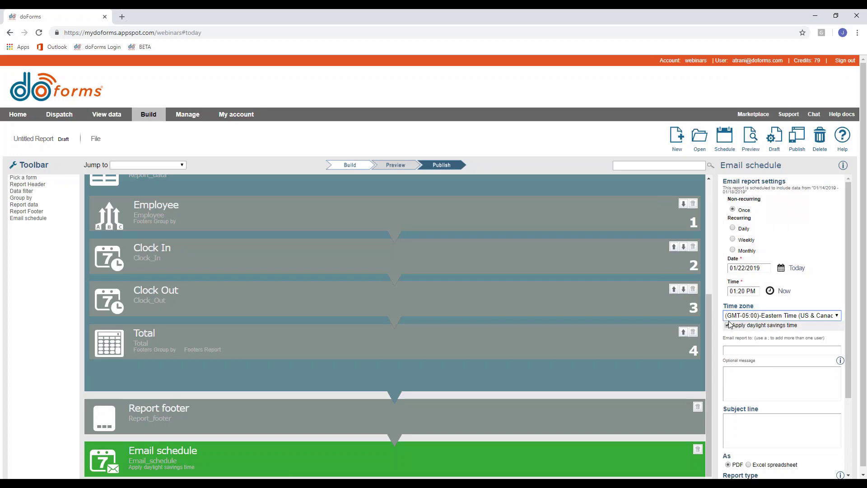
left_click(744, 346)
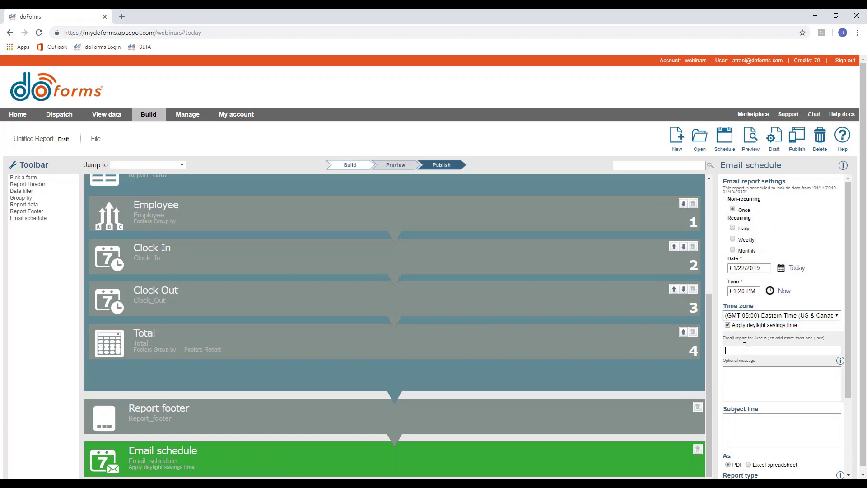
Enter the recipient's e-mail address, leaving the optional message and subject line blank.
left_click(754, 390)
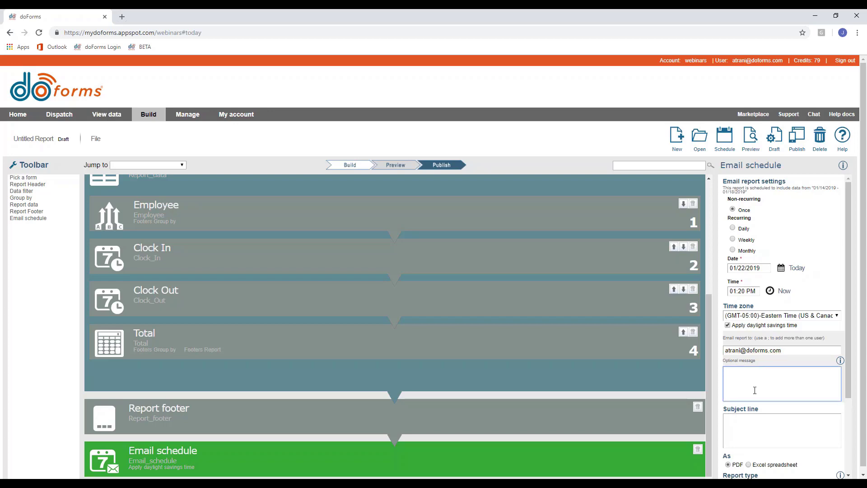
left_click(776, 422)
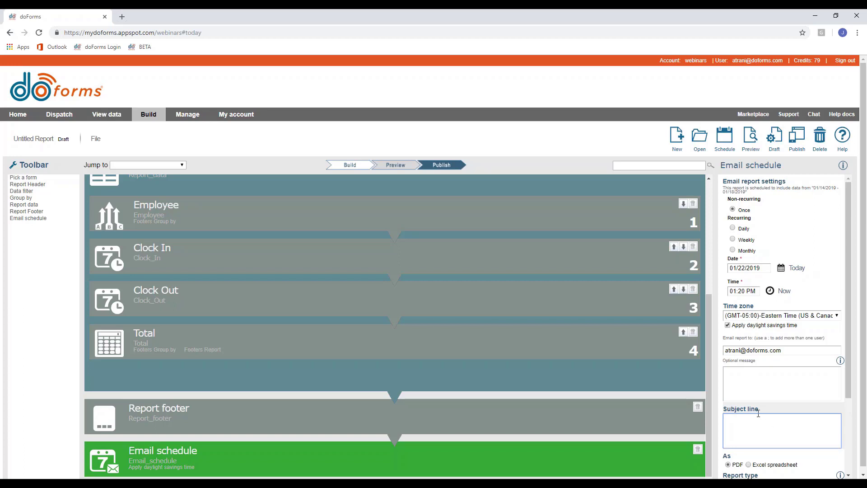
scroll(758, 406, "down", 5)
scroll(752, 307, "up", 5)
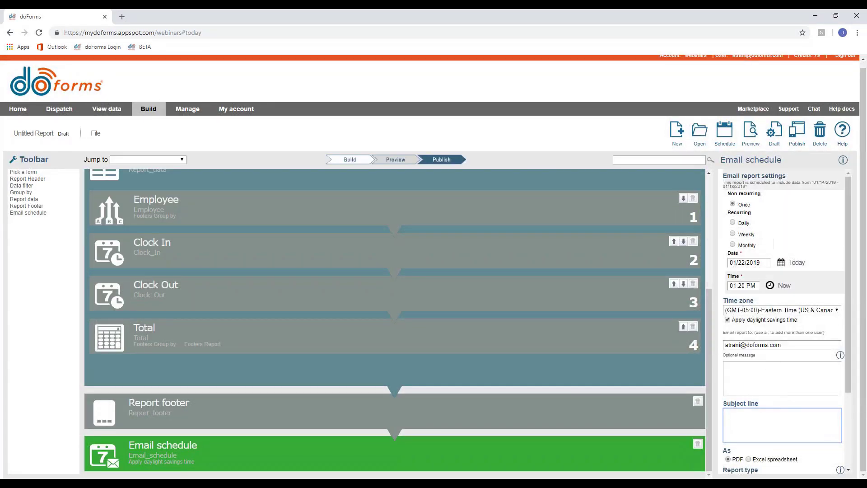
scroll(758, 361, "down", 5)
scroll(745, 271, "up", 5)
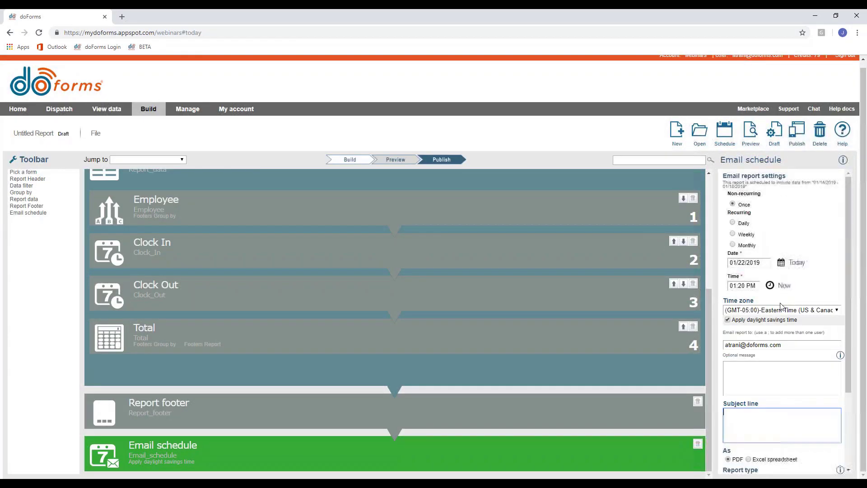
Make the email recur daily Monday–Friday, starting 02/01/2019.
left_click(732, 222)
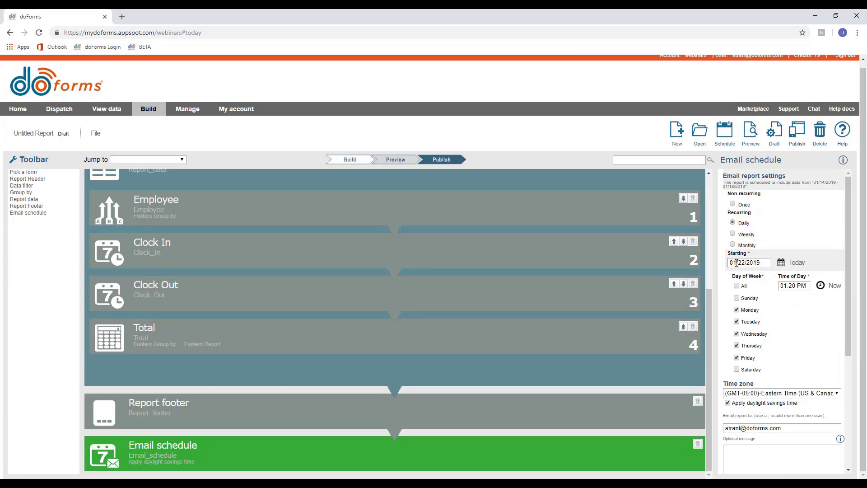
left_click(736, 262)
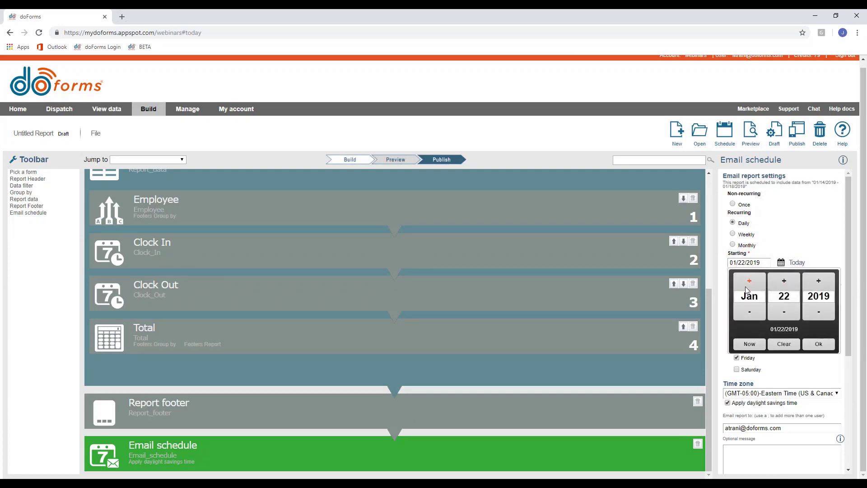
left_click(748, 285)
left_click_drag(774, 297, 800, 296)
type("1")
left_click(818, 343)
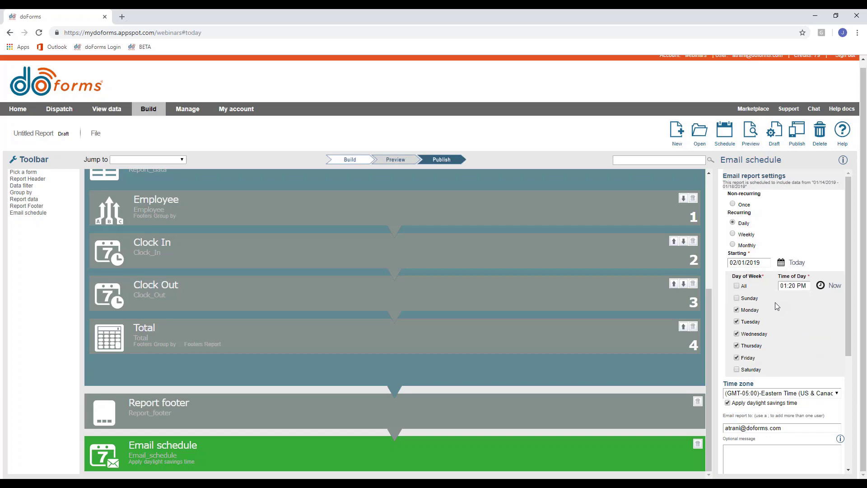
Set the daily send time to 08:00 AM and return to the Pick a form settings.
left_click(806, 286)
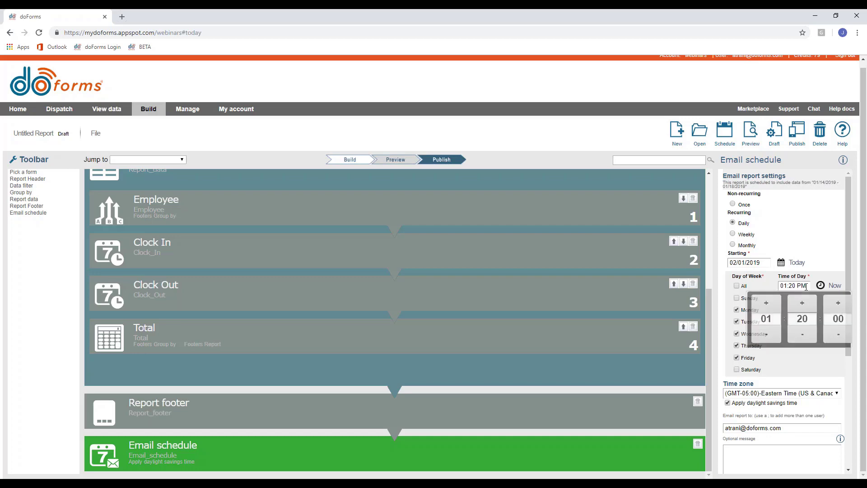
left_click(763, 318)
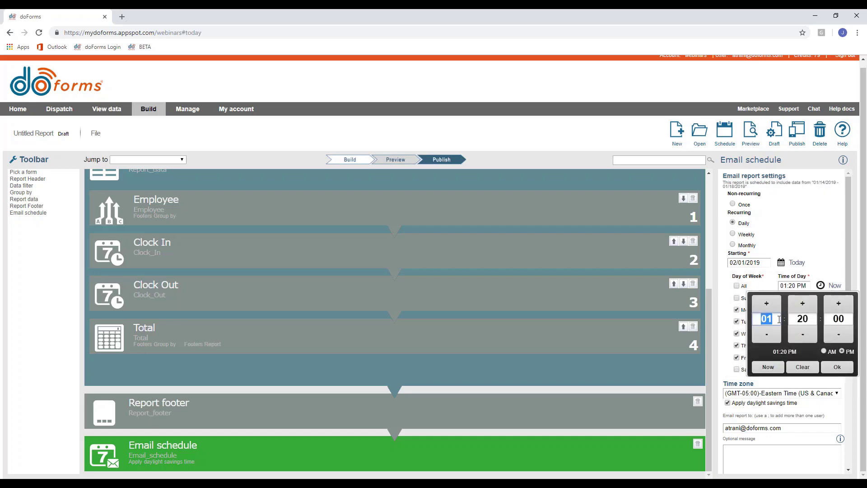
type("8")
left_click(811, 317)
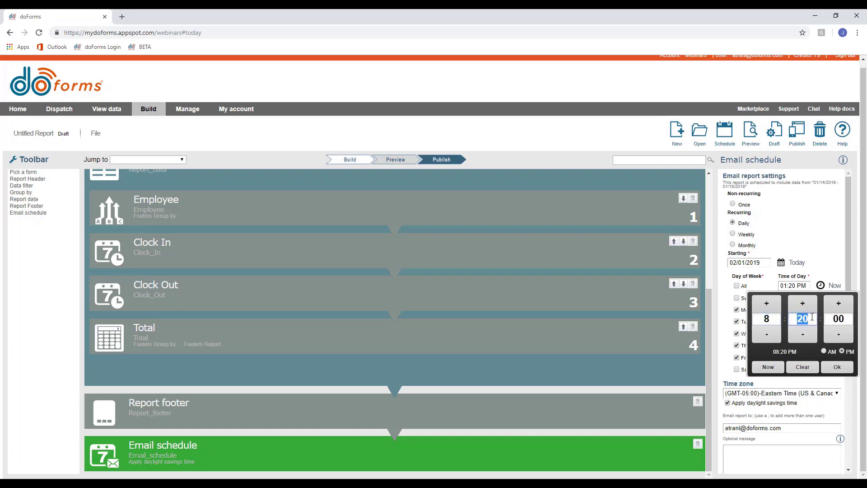
type("00")
left_click(830, 355)
left_click(838, 366)
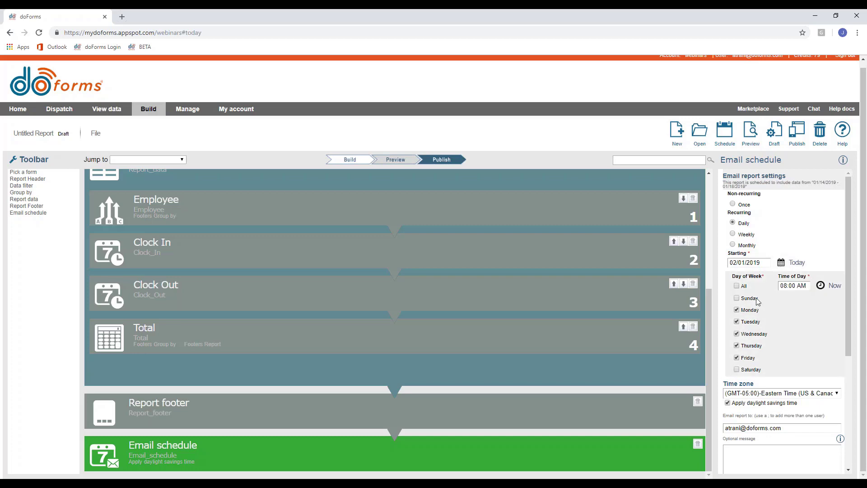
scroll(343, 325, "up", 5)
left_click(297, 191)
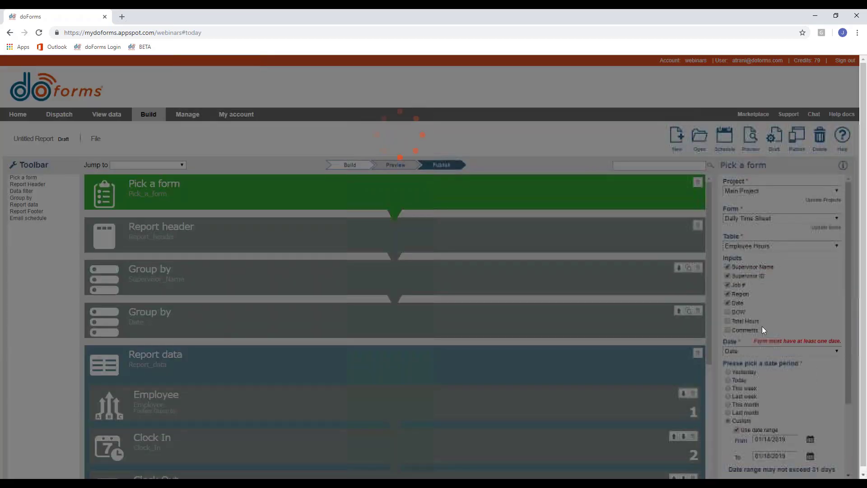
Scroll back to the Email schedule block, still daily from 02/01/2019 at 08:00 AM.
scroll(763, 343, "down", 3)
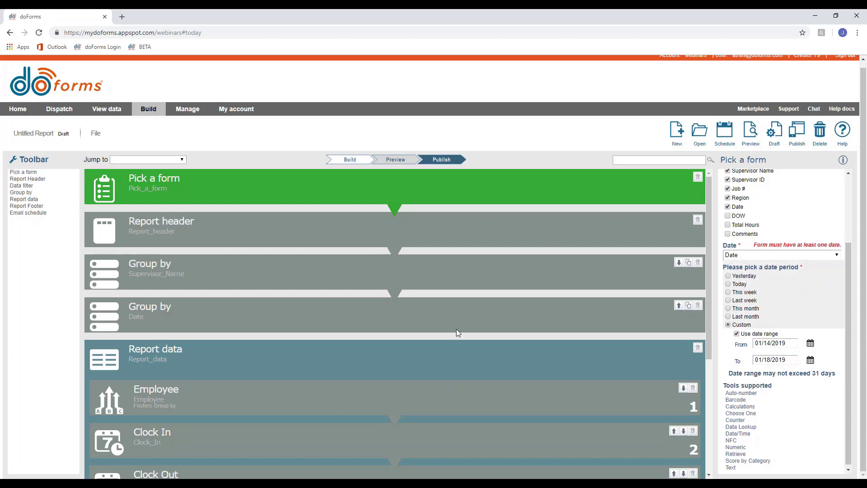
scroll(456, 329, "down", 4)
left_click(170, 448)
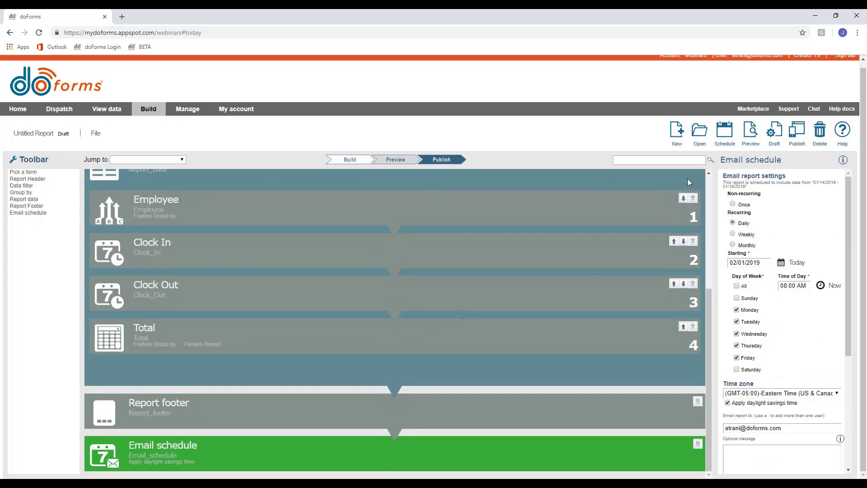
Change the email recurrence from Weekly to Monthly, on day 5 of the month.
left_click(732, 234)
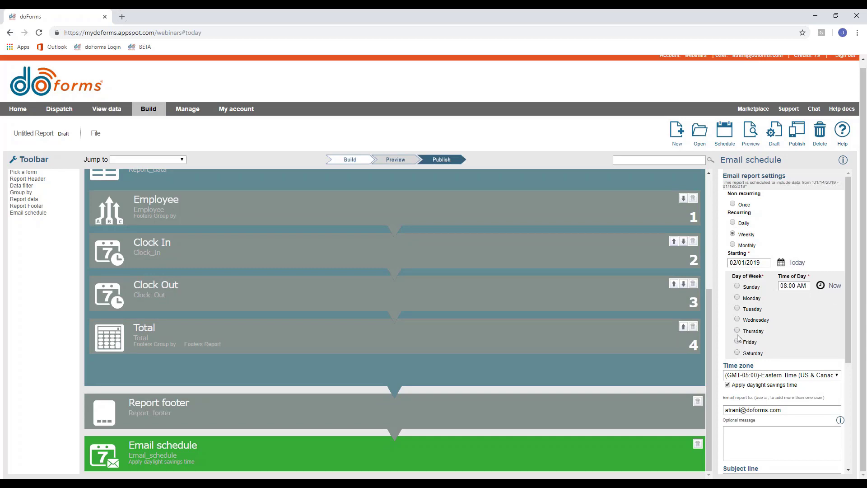
left_click(732, 245)
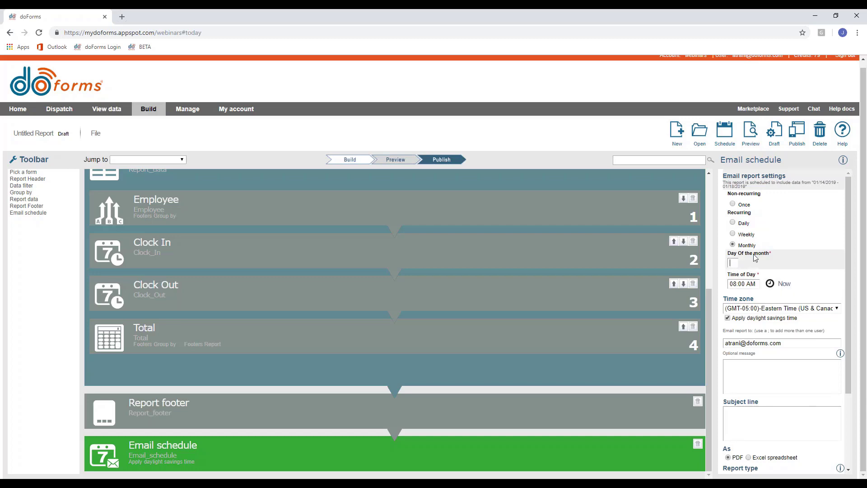
type("5")
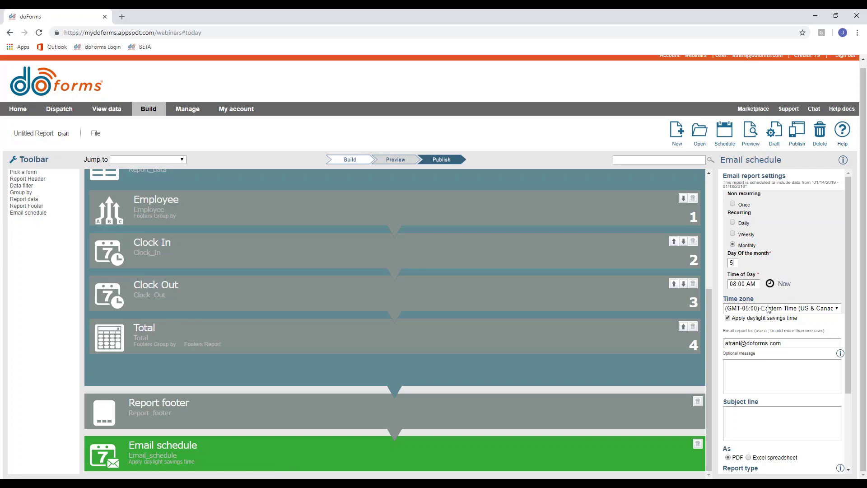
Schedule a one-time send today, 01/22/2019, at 12:25 PM, then preview the report.
left_click(741, 205)
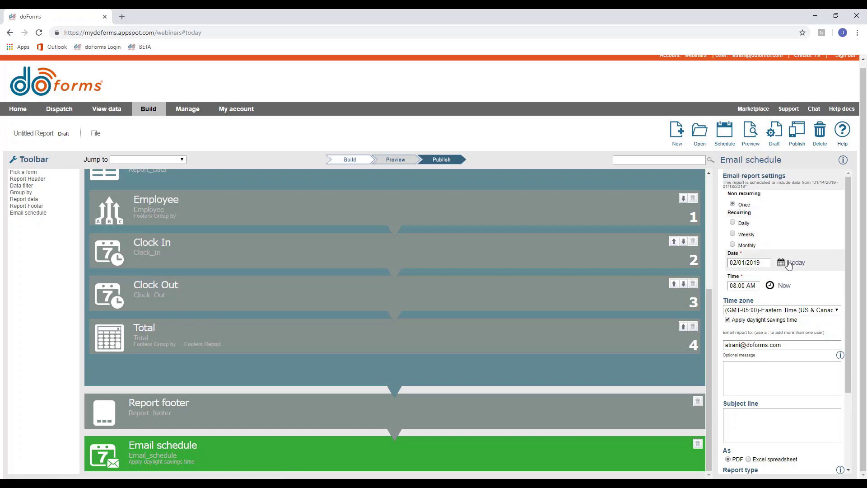
left_click(794, 262)
left_click(743, 286)
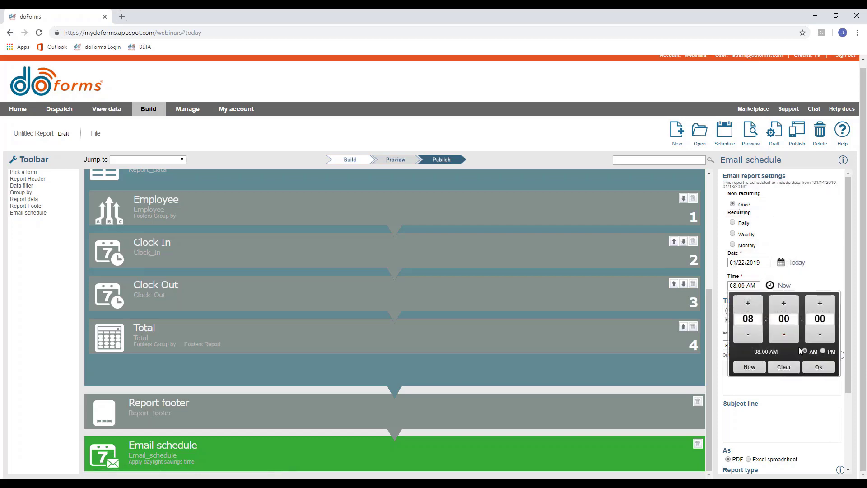
triple_click(755, 303)
left_click_drag(754, 319, 715, 318)
type("12")
left_click_drag(775, 319, 800, 318)
type("25")
left_click(823, 350)
left_click(818, 367)
scroll(743, 338, "down", 2)
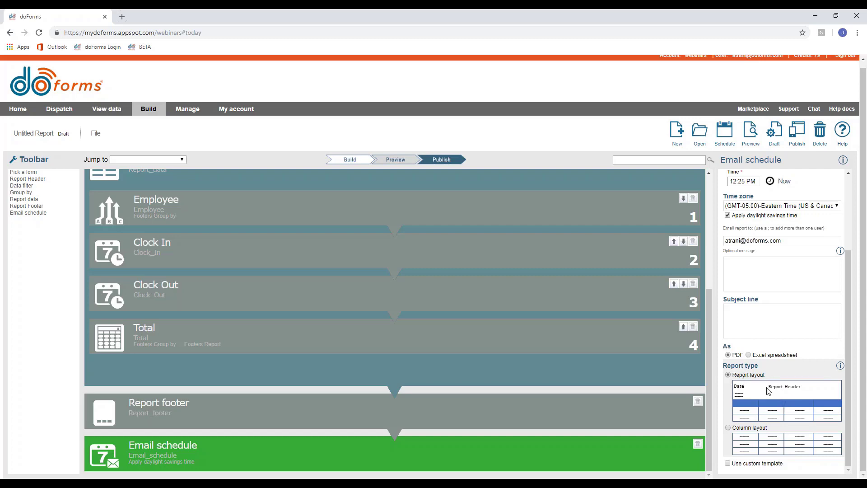
left_click(750, 132)
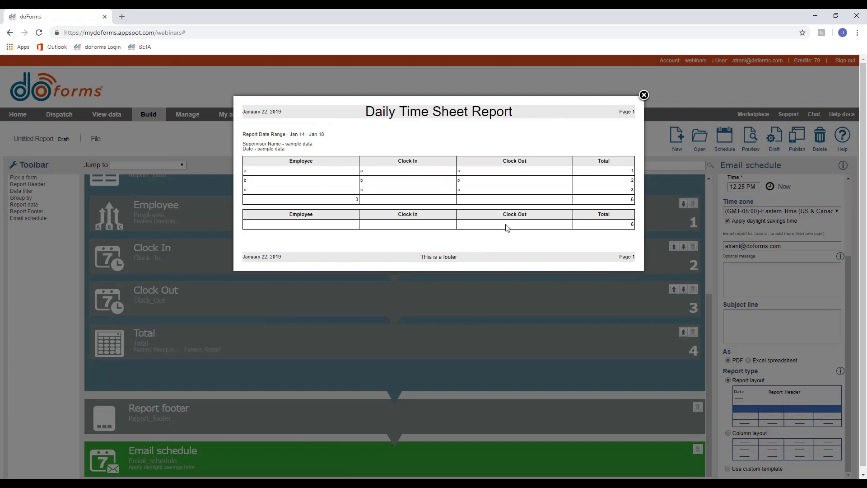
Close the report preview and choose Column layout as the report type.
left_click(643, 95)
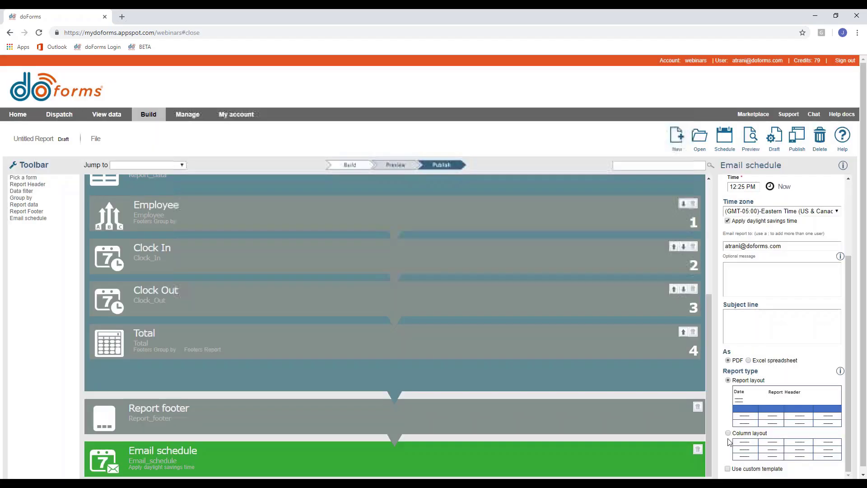
left_click(727, 433)
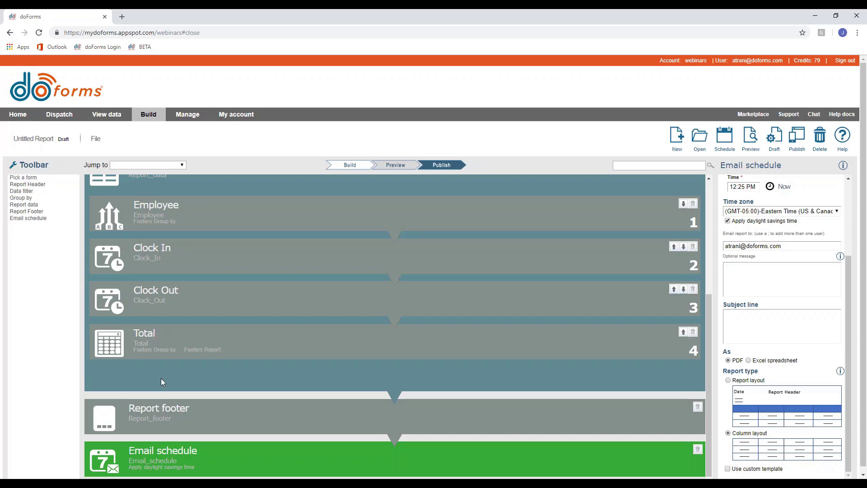
Try Use custom template, then turn it off and restore Report layout.
left_click(727, 468)
scroll(758, 430, "down", 1)
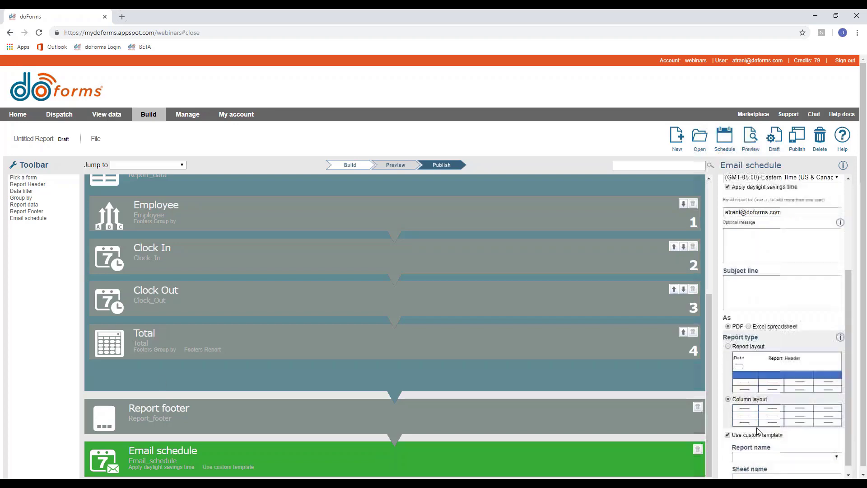
scroll(758, 430, "down", 1)
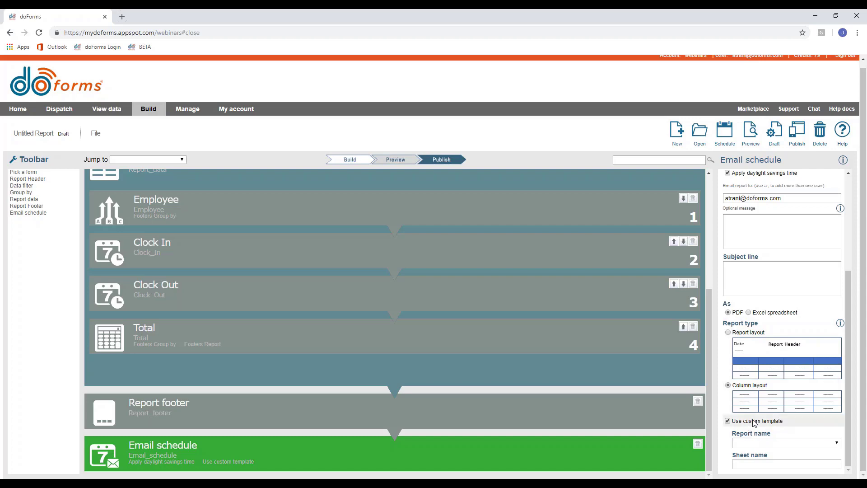
left_click(728, 420)
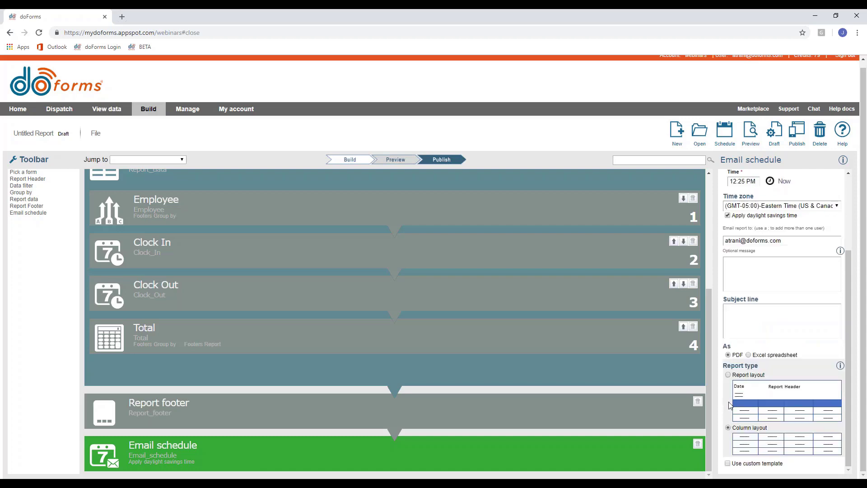
left_click(727, 375)
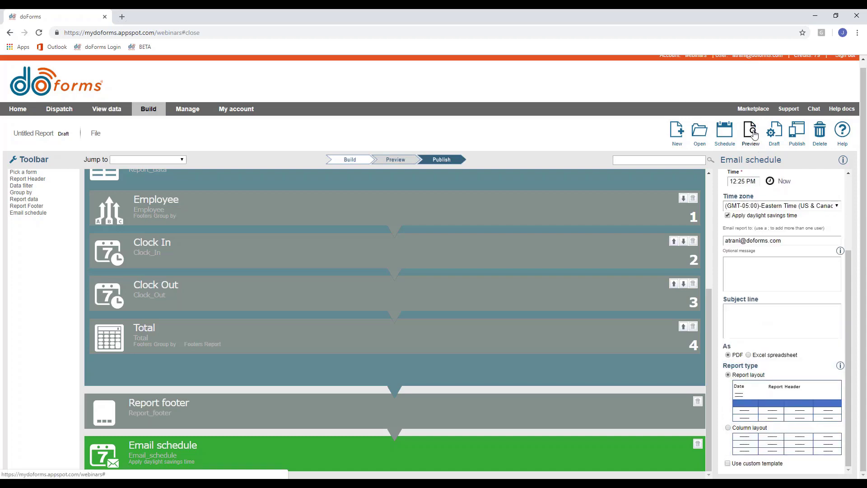
Preview the report once more, then open the report schedule calendar.
left_click(750, 132)
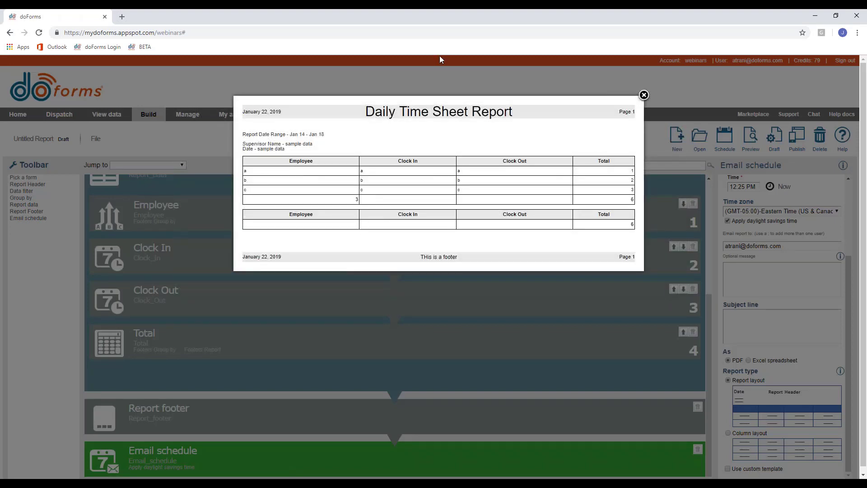
left_click(643, 95)
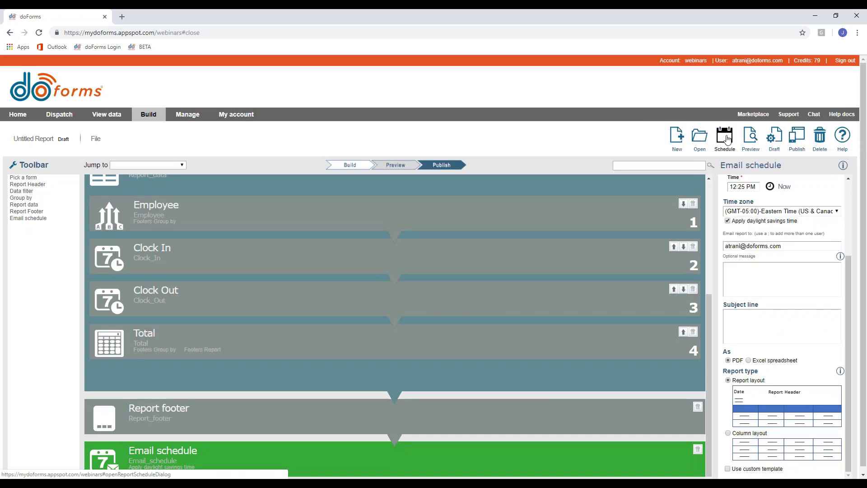
left_click(724, 141)
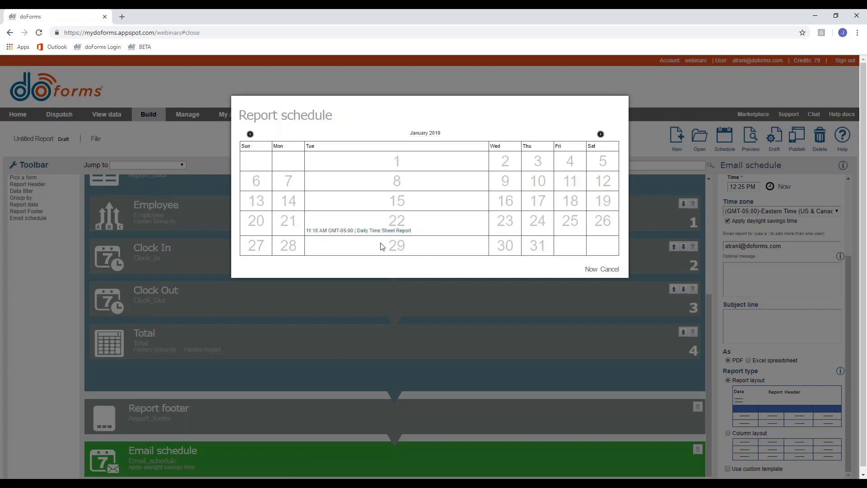
Download the Jan 22 Daily Time Sheet Report entry as PDF and open it.
left_click_drag(384, 247, 413, 249)
left_click(420, 254)
left_click(384, 232)
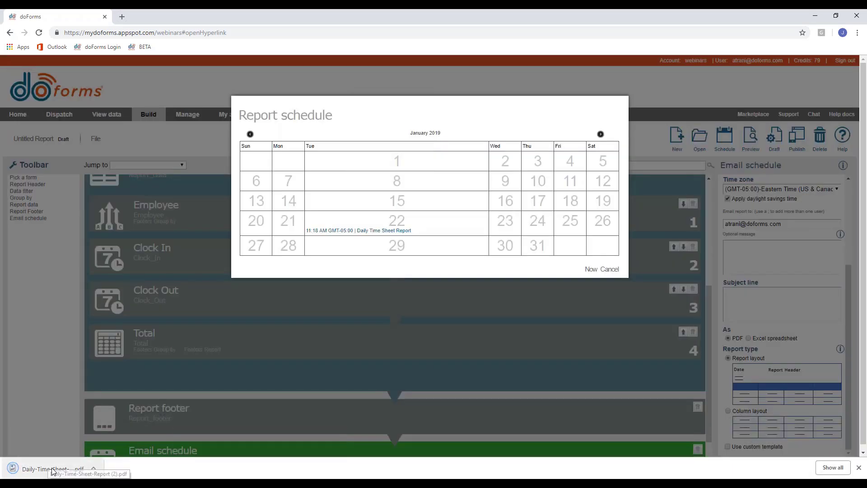
left_click(53, 471)
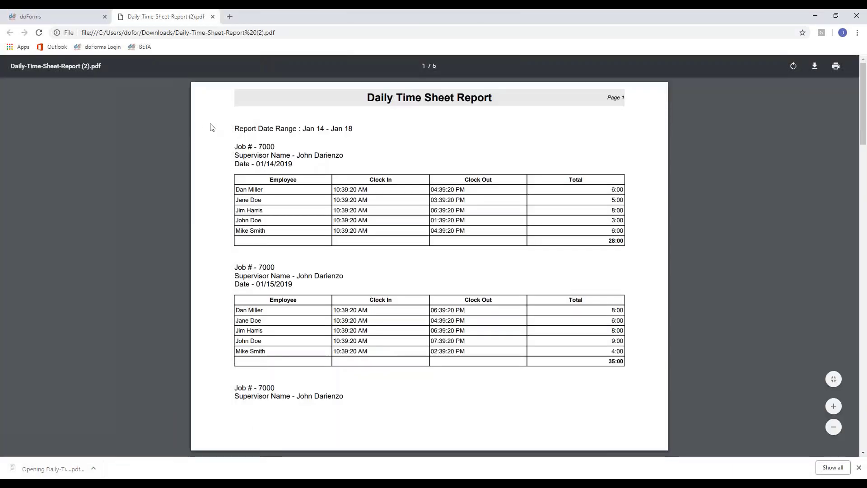
On page 1, highlight the date range, Job # - 7000, supervisor and 01/15/2019 lines.
left_click_drag(232, 129, 356, 127)
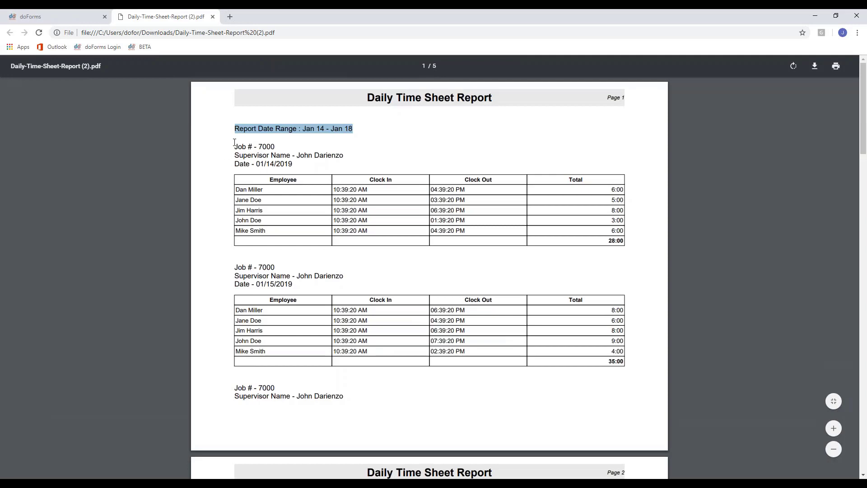
left_click_drag(237, 147, 346, 156)
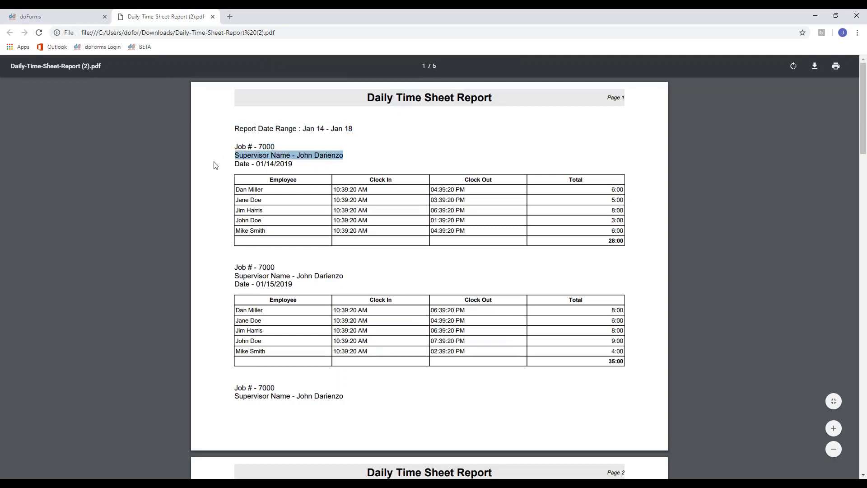
left_click_drag(236, 166, 315, 167)
left_click(297, 166)
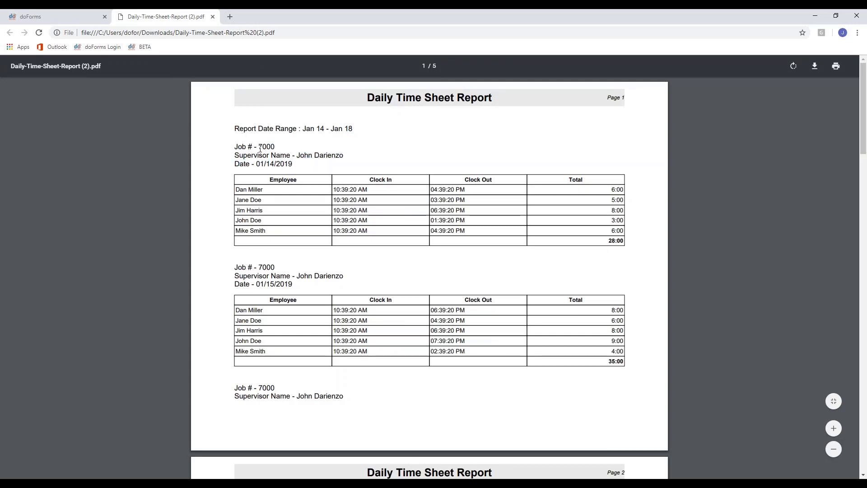
left_click_drag(234, 267, 342, 276)
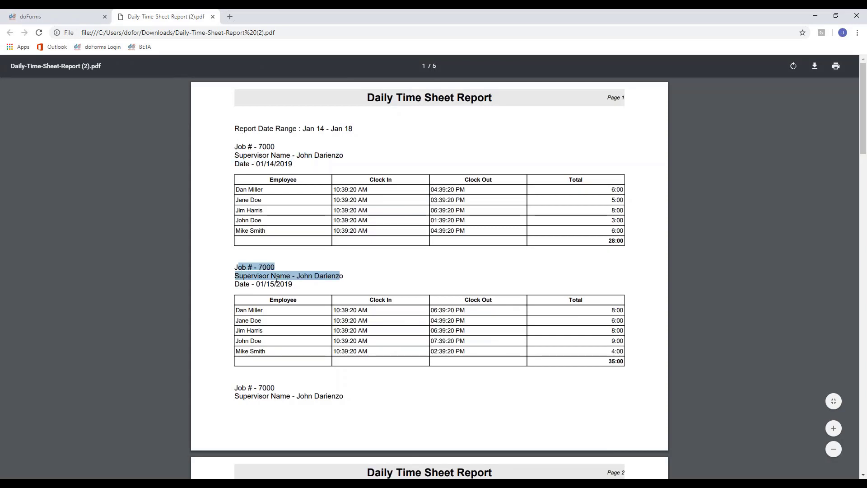
left_click_drag(233, 287, 292, 283)
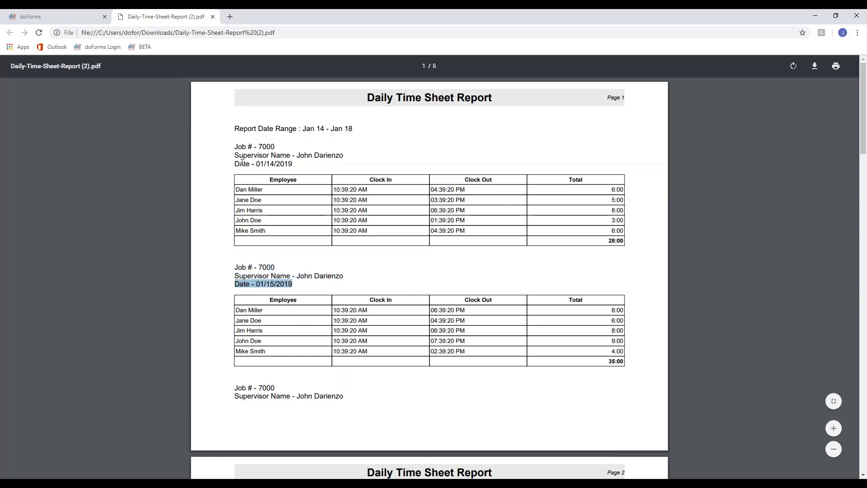
left_click(267, 167)
Check the page 2 employee rows and the Job # - 9000 section further down.
scroll(285, 278, "down", 6)
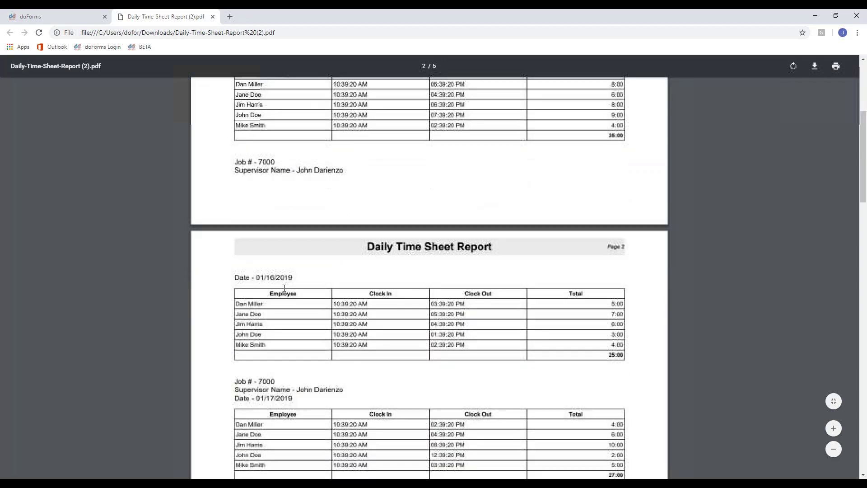
left_click_drag(254, 269, 476, 319)
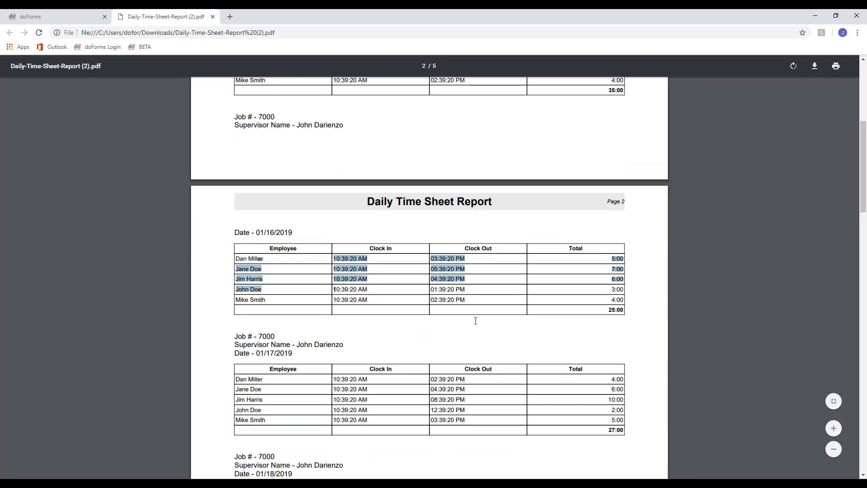
left_click(629, 278)
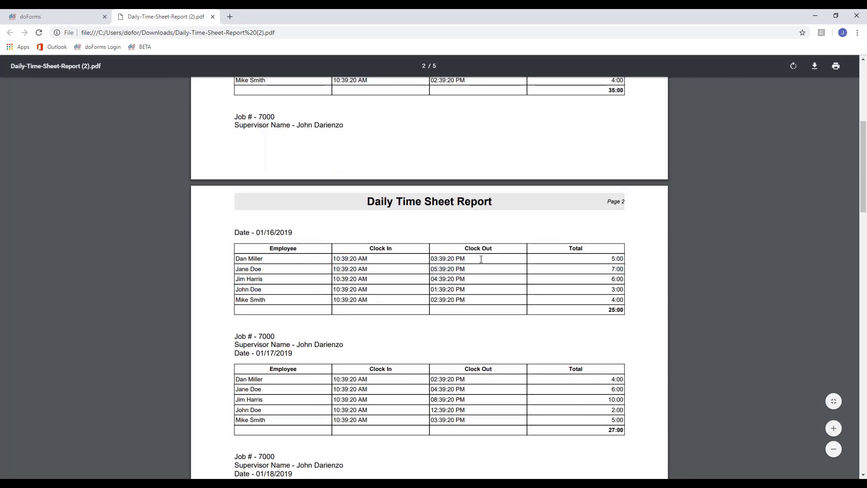
scroll(613, 310, "down", 20)
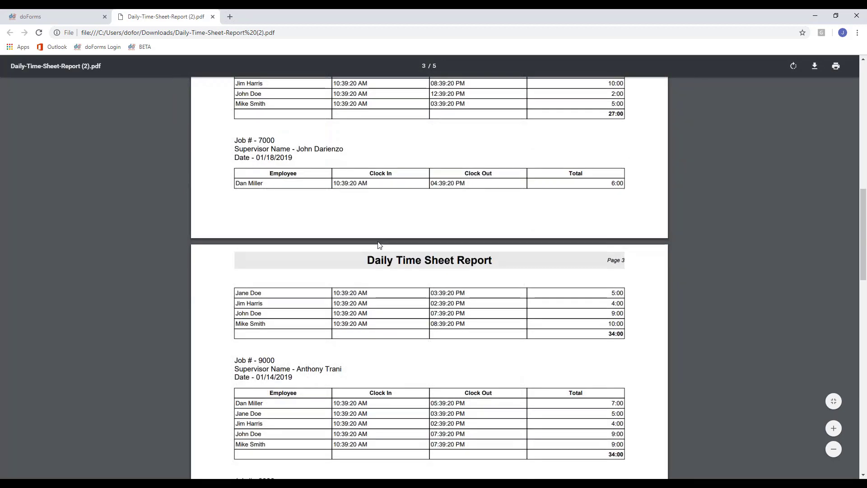
scroll(347, 243, "down", 4)
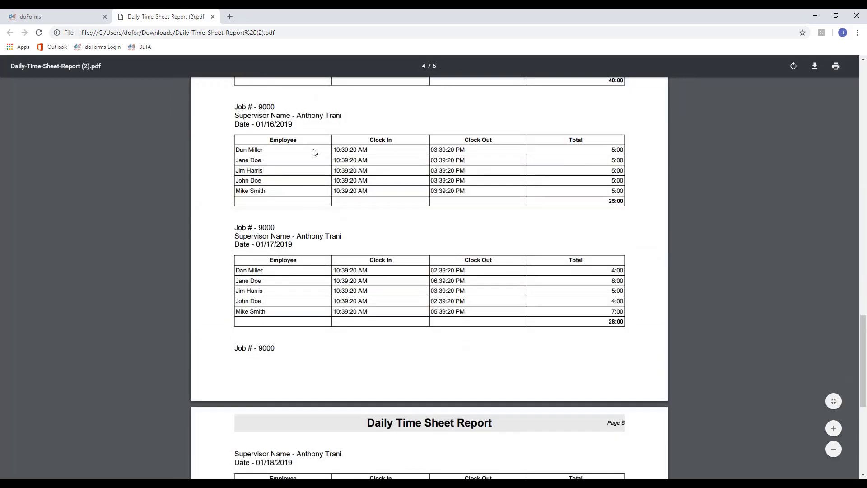
scroll(314, 151, "down", 1)
left_click_drag(232, 182, 362, 187)
left_click(355, 195)
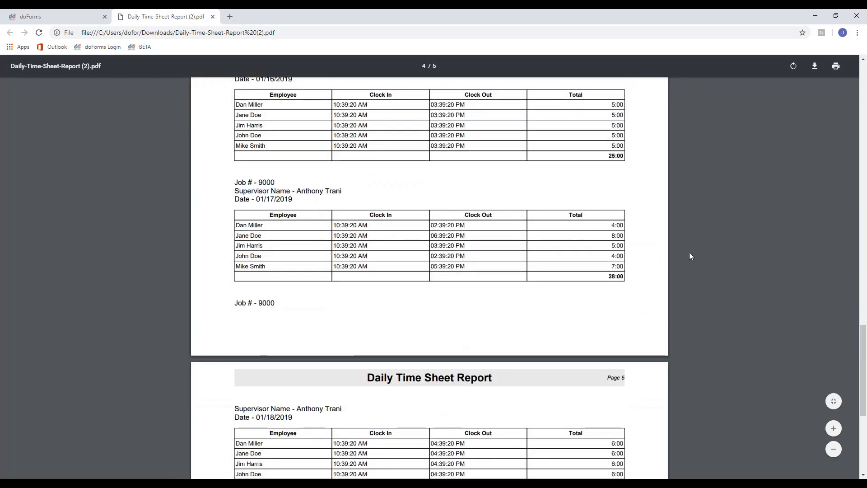
Check the last table through the 306:00 Final Summary, then return to doForms.
scroll(688, 252, "down", 5)
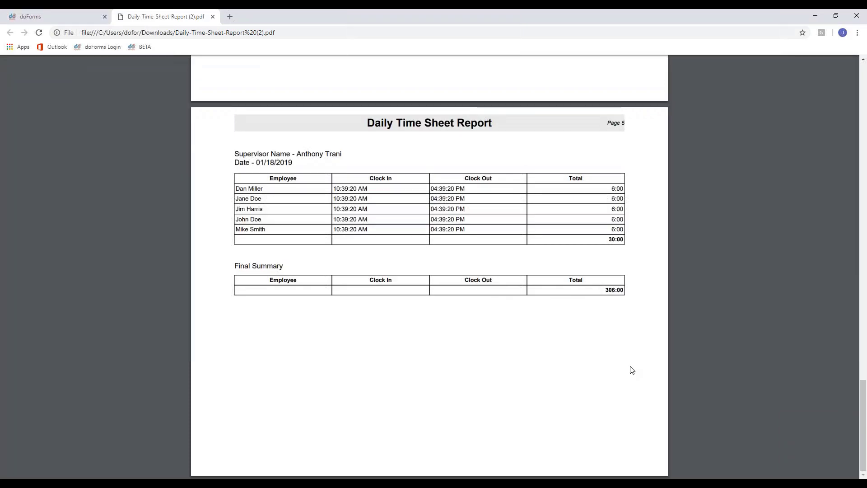
left_click_drag(263, 189, 230, 191)
left_click(273, 192)
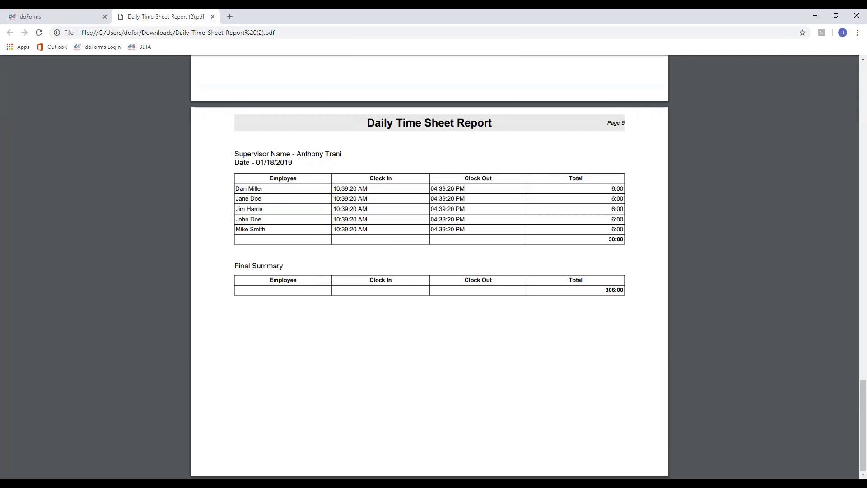
scroll(548, 213, "up", 20)
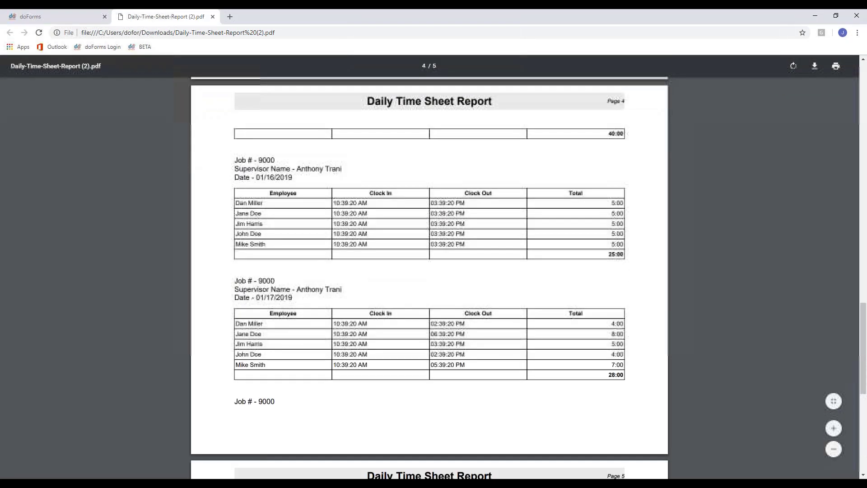
scroll(442, 266, "up", 4)
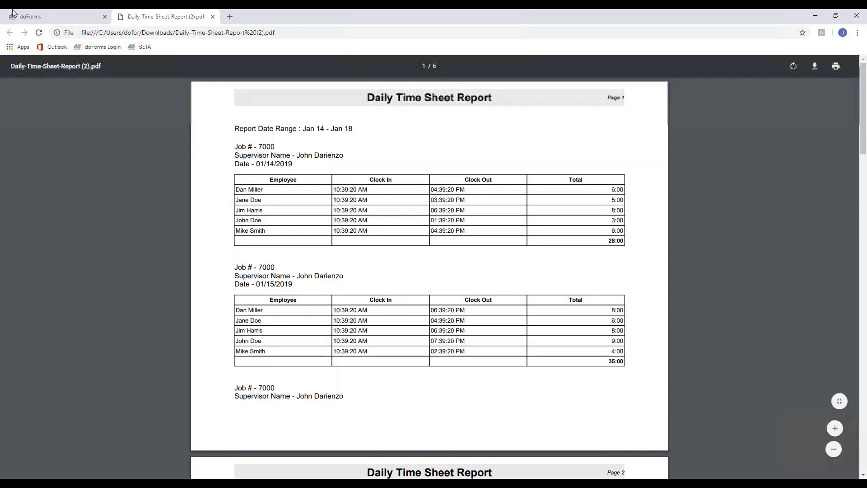
key("ctrl+shift+Tab")
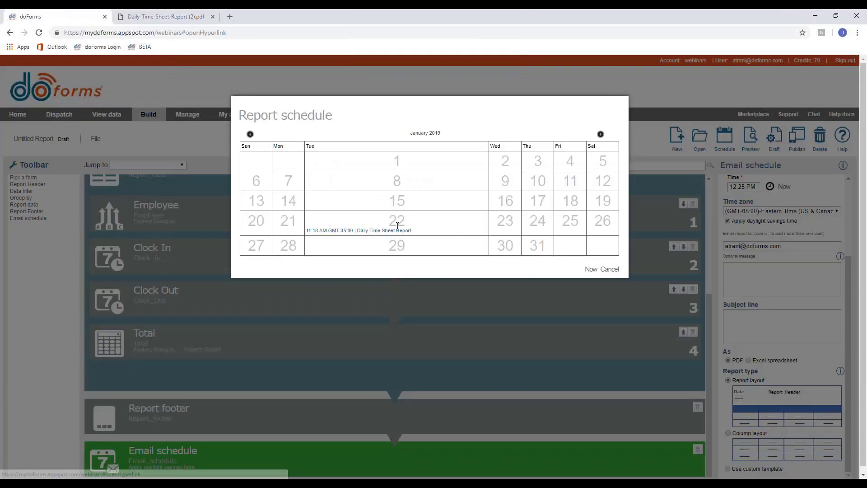
Check the January 22 schedule entry, browse to February 2019 and back, then cancel.
left_click_drag(397, 246, 452, 234)
left_click(498, 253)
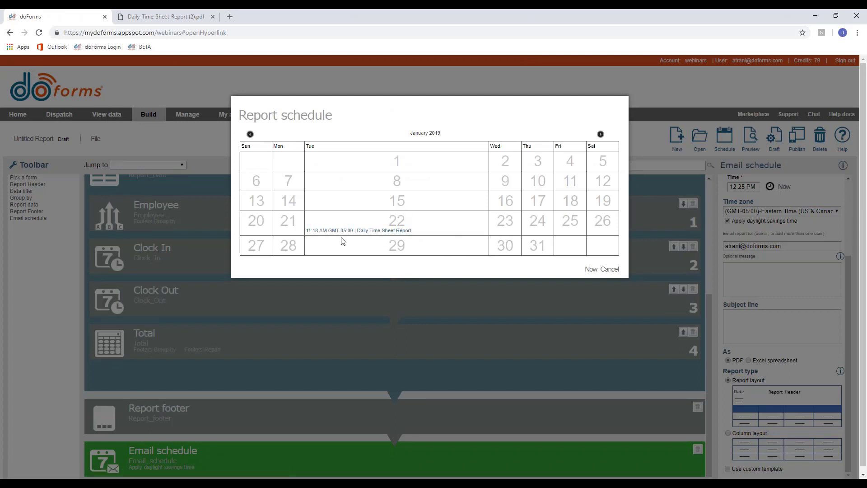
left_click(600, 134)
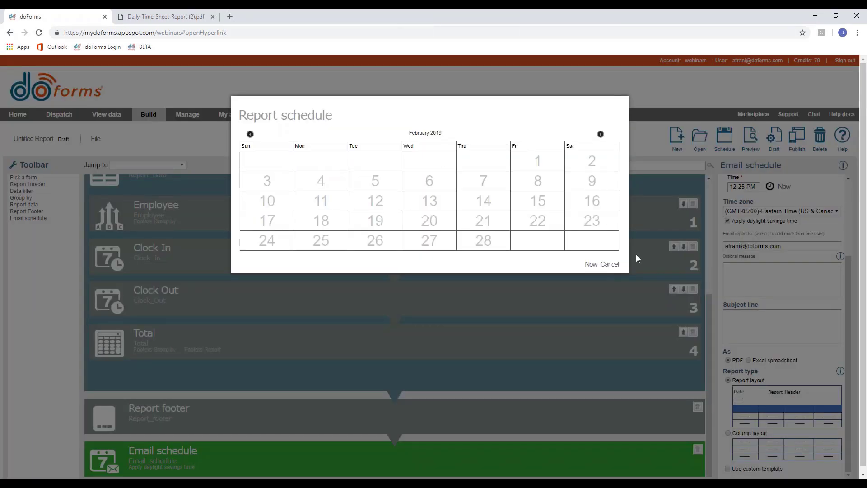
left_click(250, 134)
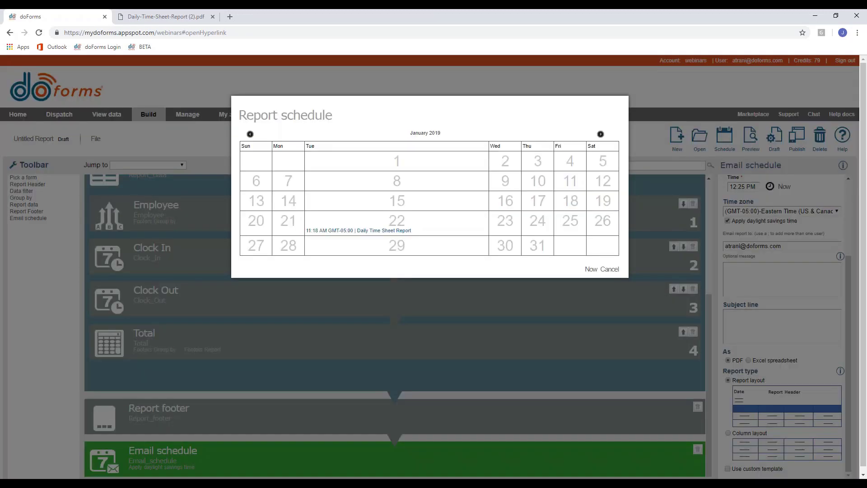
left_click(614, 269)
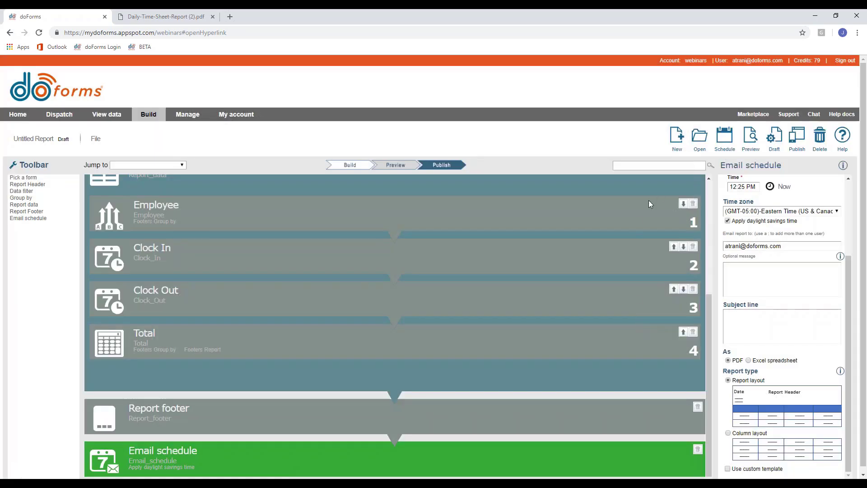
Switch the emailed report back to Daily recurrence, Monday–Friday at 12:25 PM.
scroll(724, 207, "up", 3)
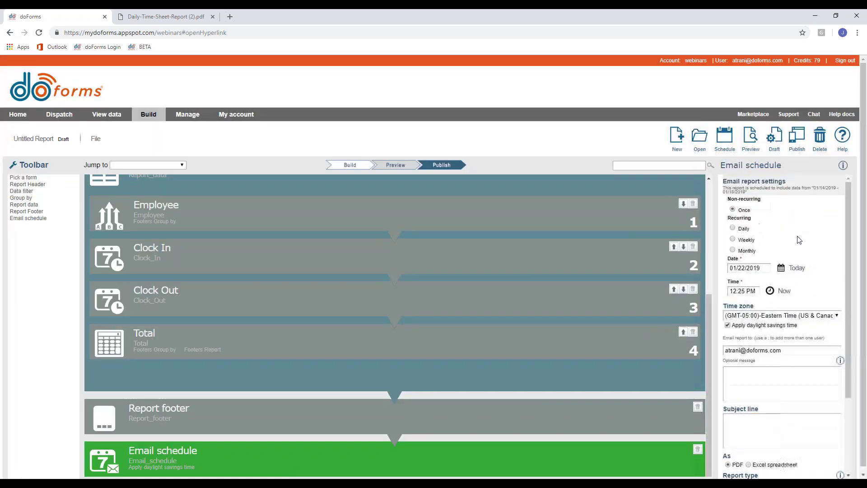
left_click(733, 229)
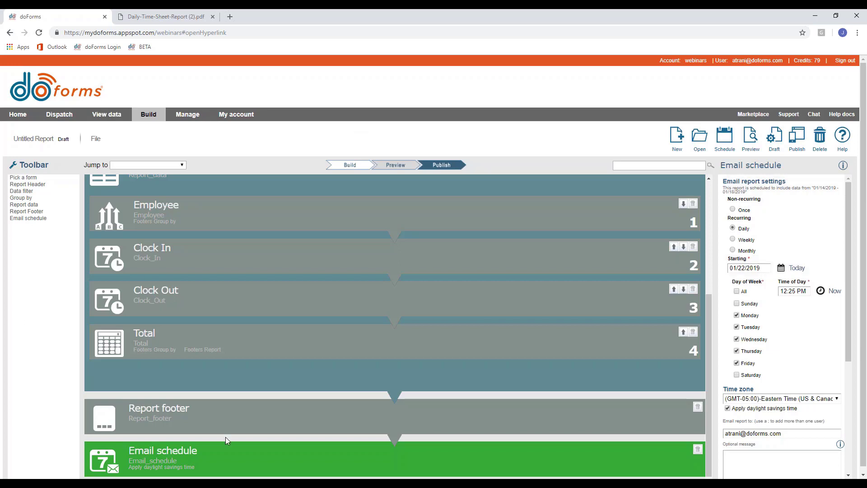
mouse_move(231, 452)
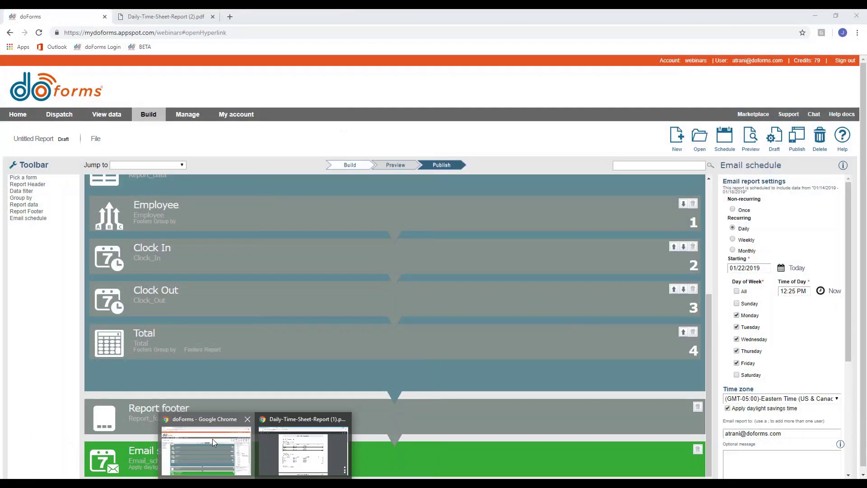
left_click(213, 438)
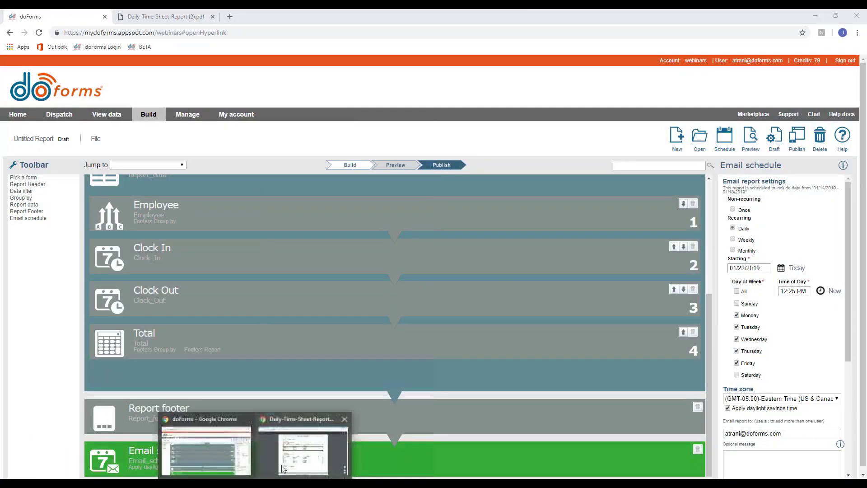
left_click(315, 456)
left_click(56, 16)
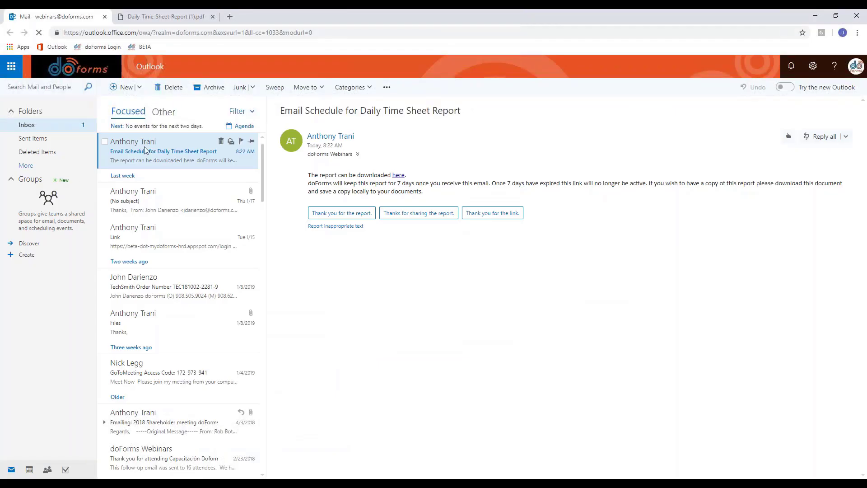
left_click_drag(309, 175, 423, 192)
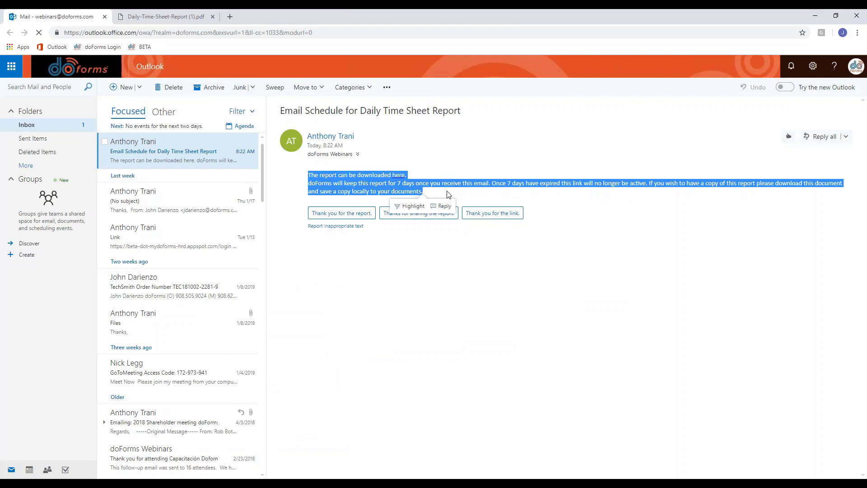
left_click(437, 173)
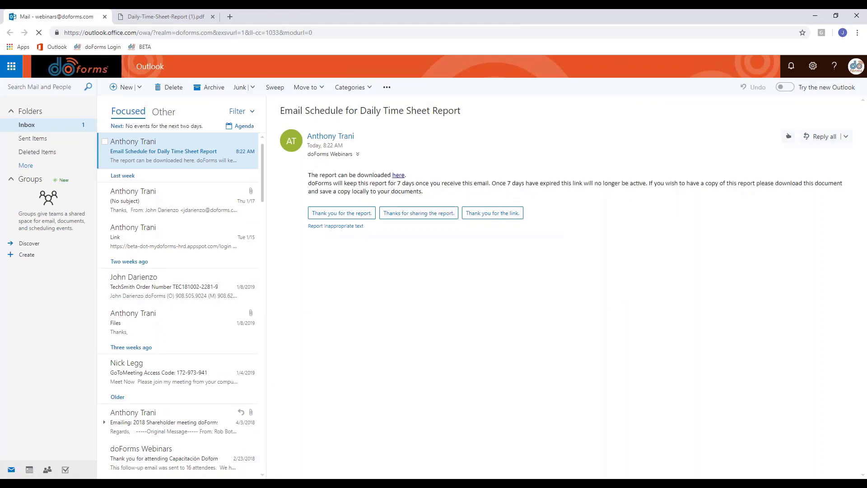
left_click(242, 482)
left_click(242, 469)
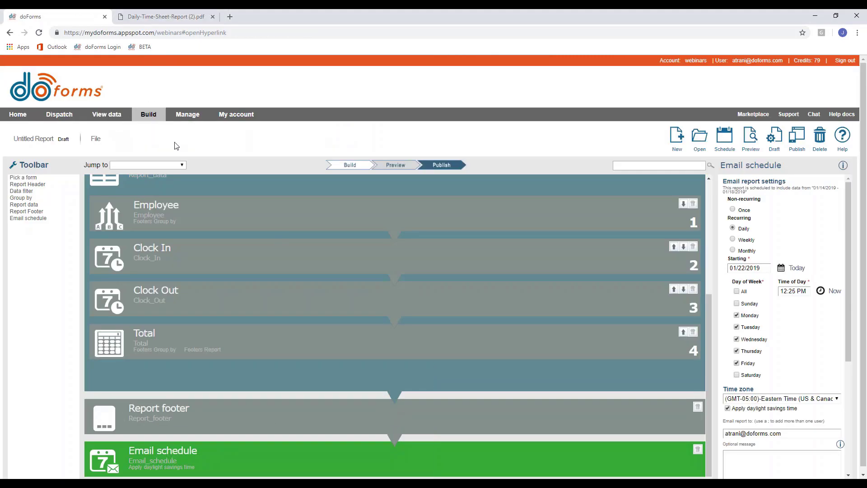
scroll(781, 316, "down", 4)
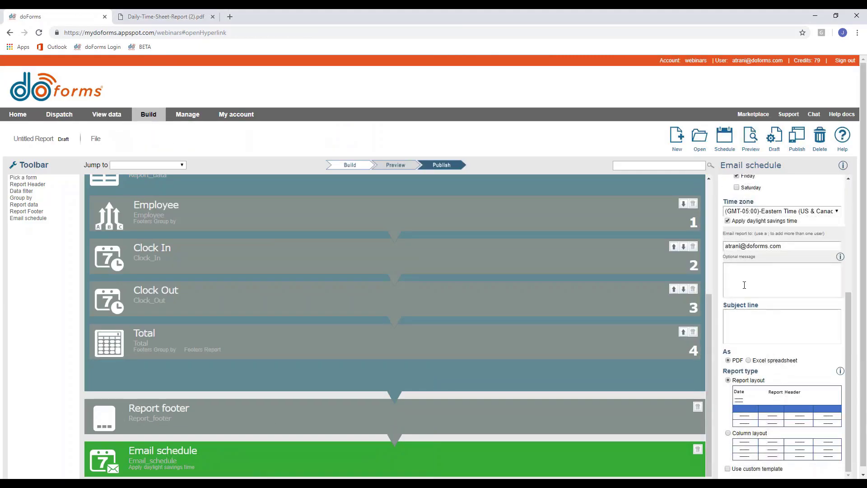
left_click(767, 280)
left_click(758, 339)
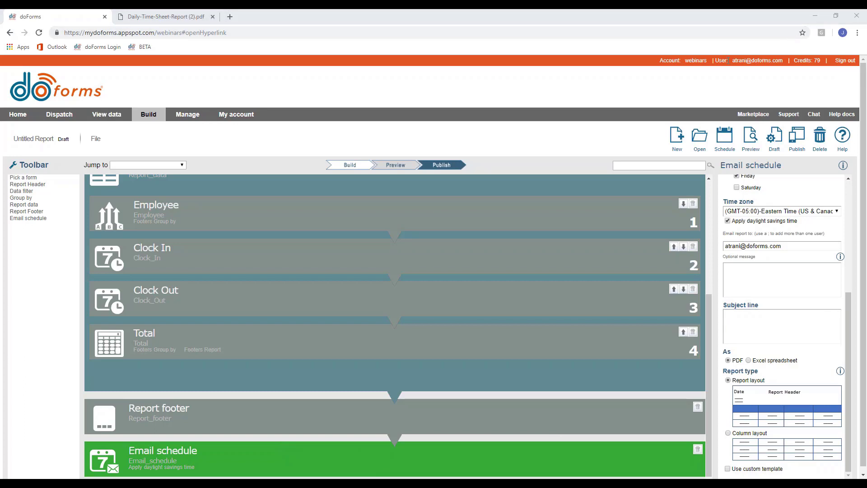
scroll(361, 261, "up", 5)
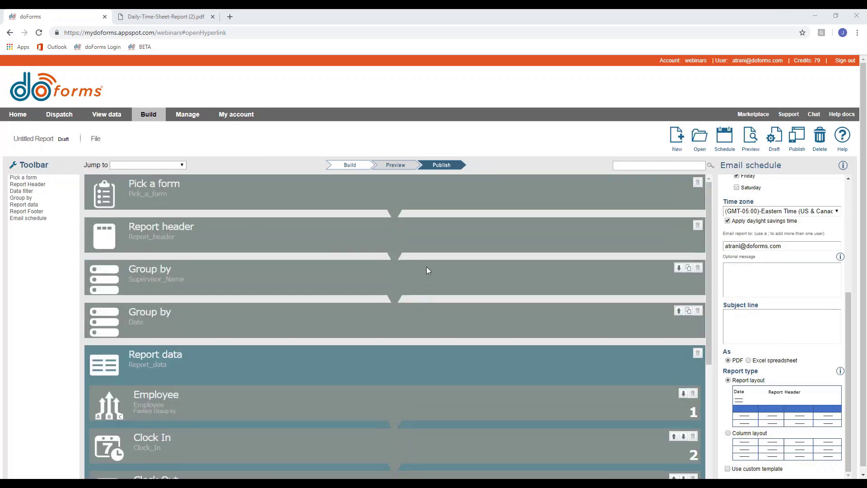